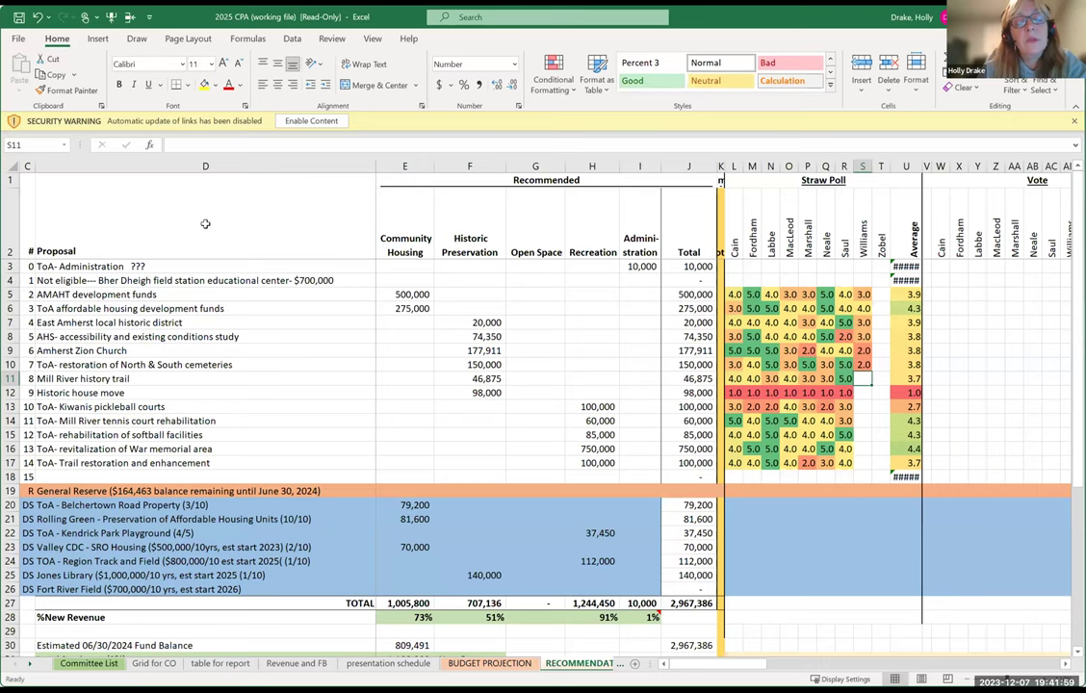
- Enter the straw poll scores 3, 4, 3, 2, 2, 3 and 4 in S11:S17 for proposals 8 to 14
type("3")
key("Return")
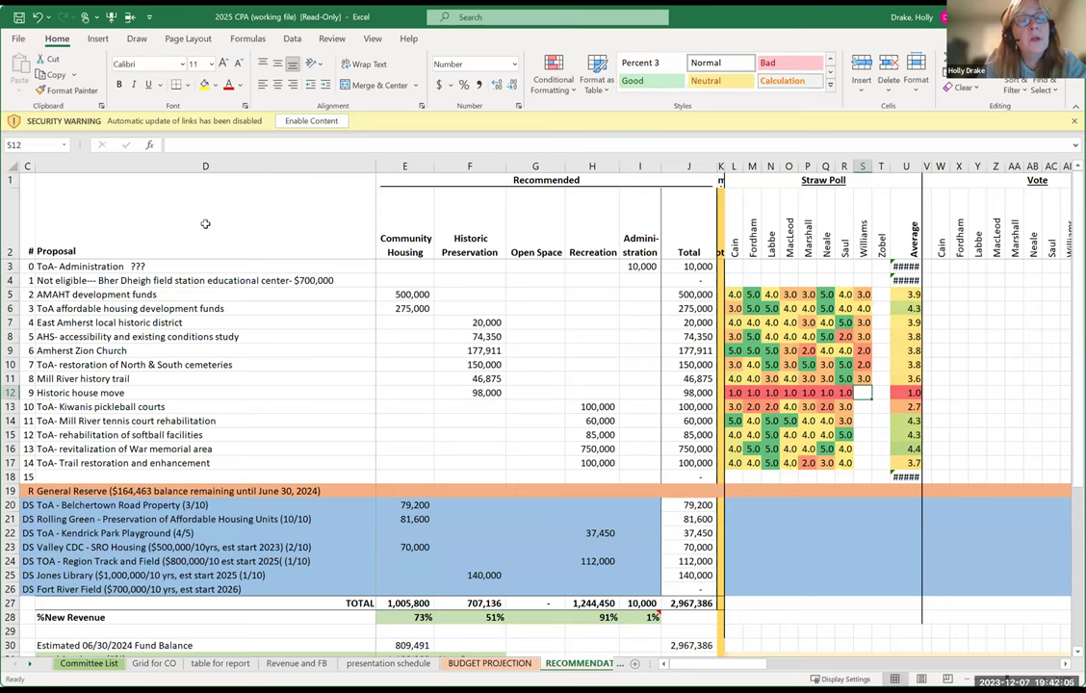
type("4")
key("Return")
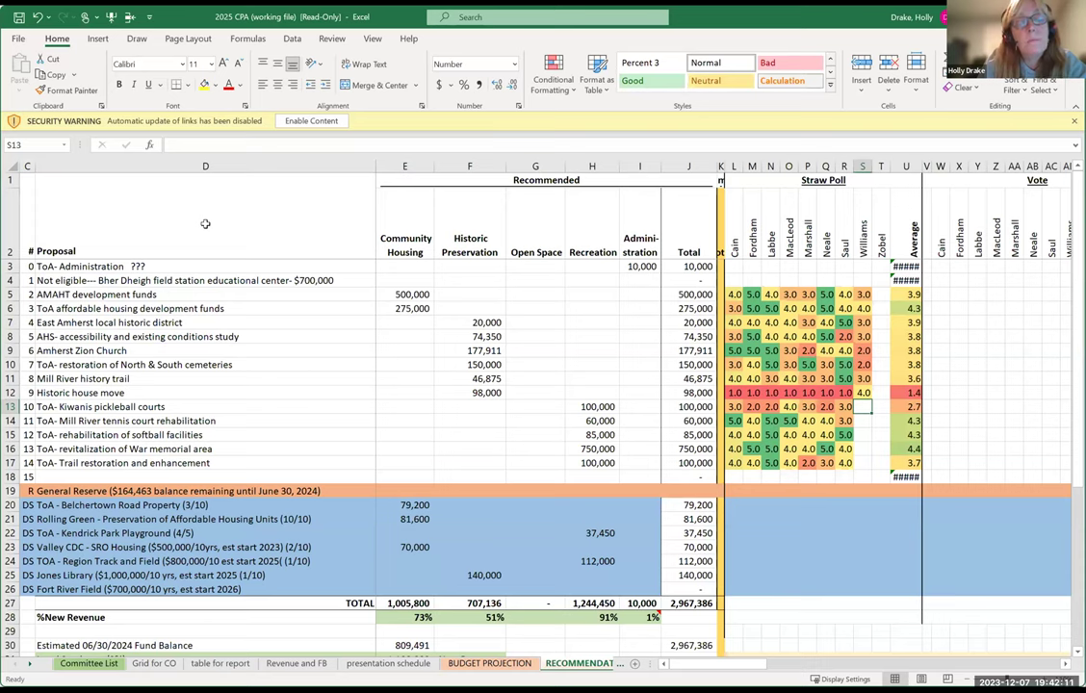
type("3")
key("Return")
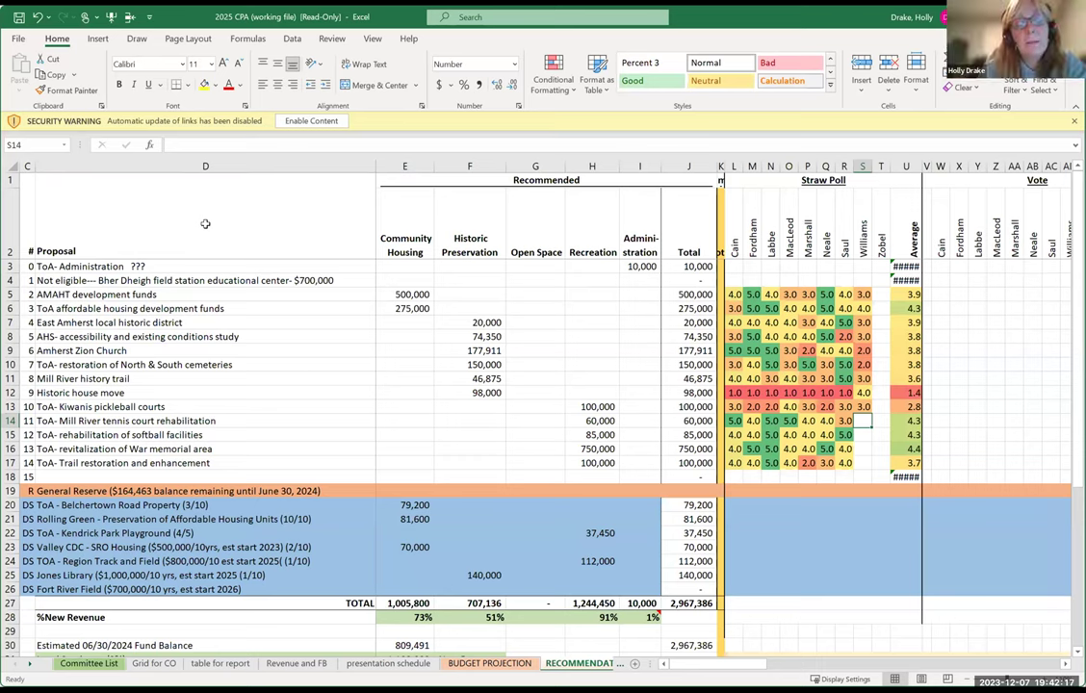
type("2")
key("Return")
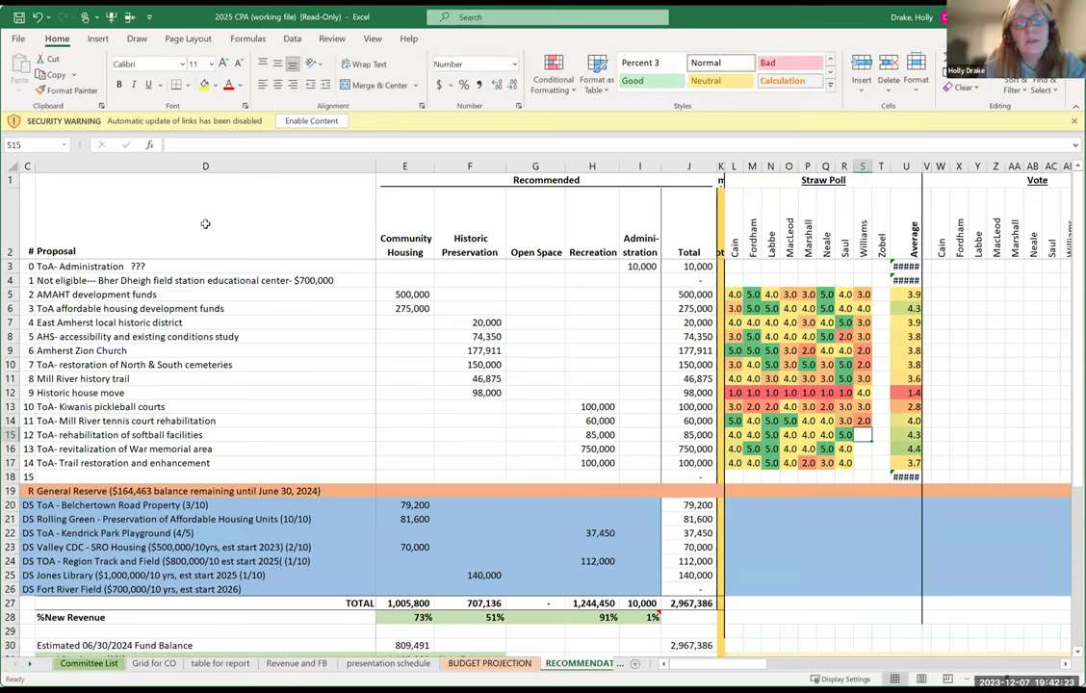
type("2")
key("Return")
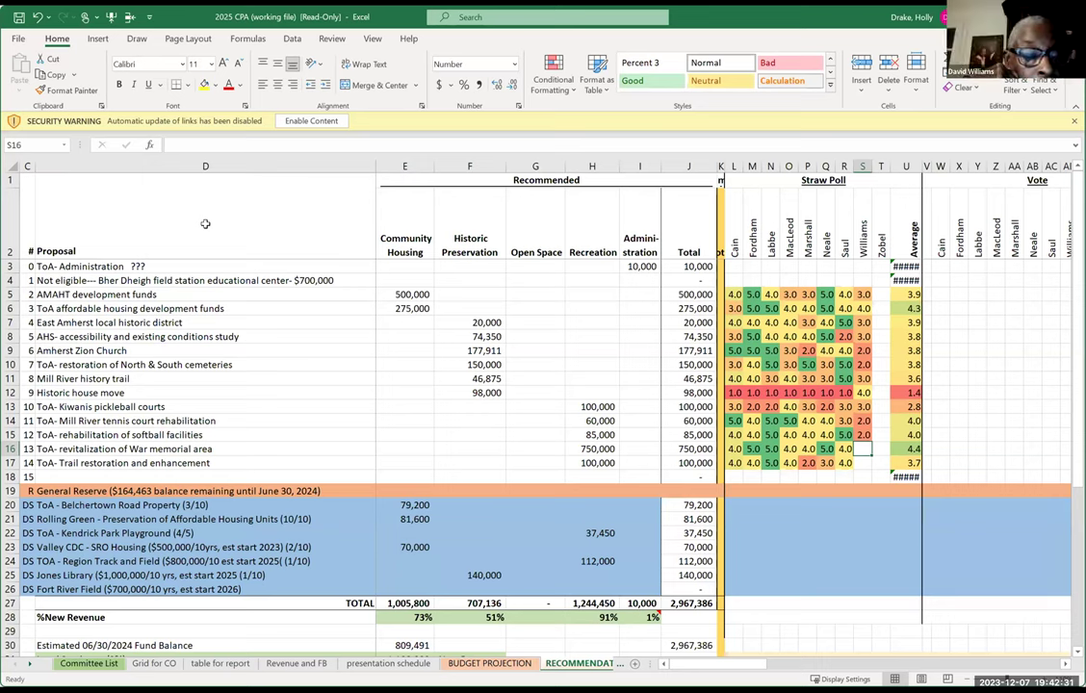
type("3")
key("Return")
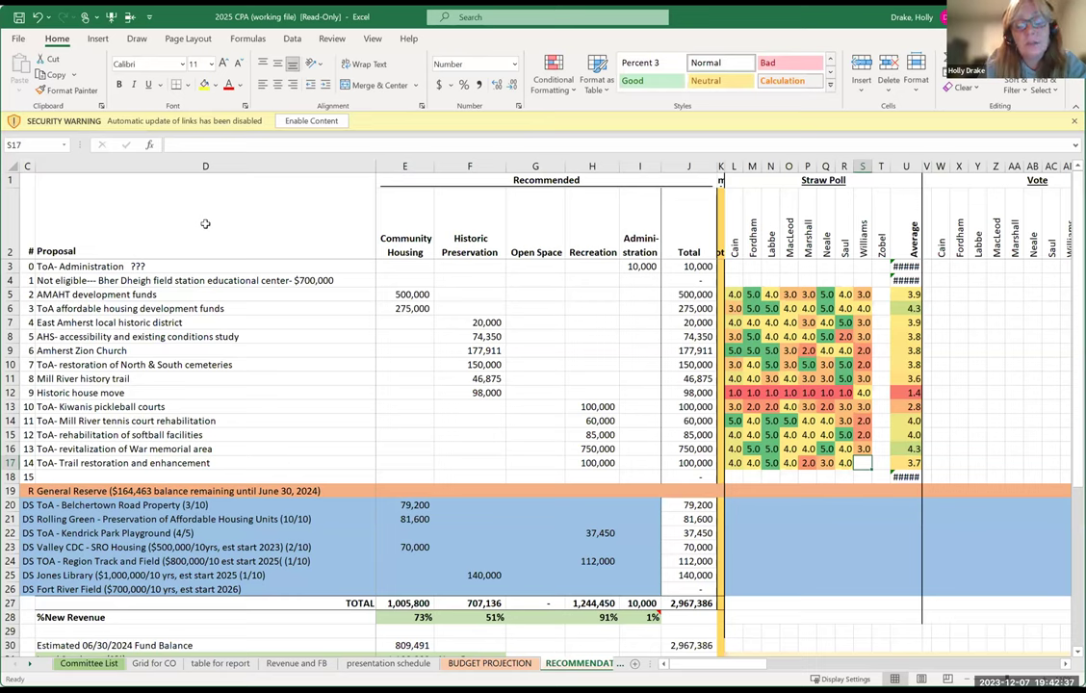
type("4")
key("Return")
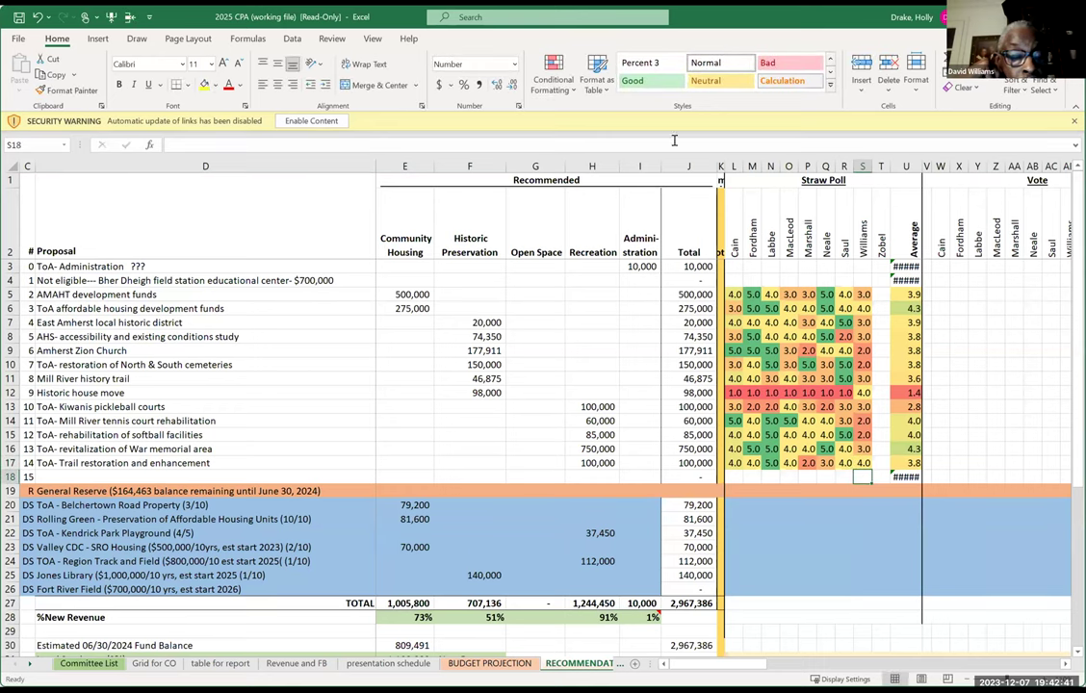
- Enter the straw poll scores 5, 5 and 4 in T5:T7 for proposals 2 to 4
key("Up")
key("Up")
key("Up")
key("Up")
key("Up")
key("Up")
key("Up")
key("Up")
key("Up")
key("Up")
key("Up")
key("Up")
key("Up")
key("Right")
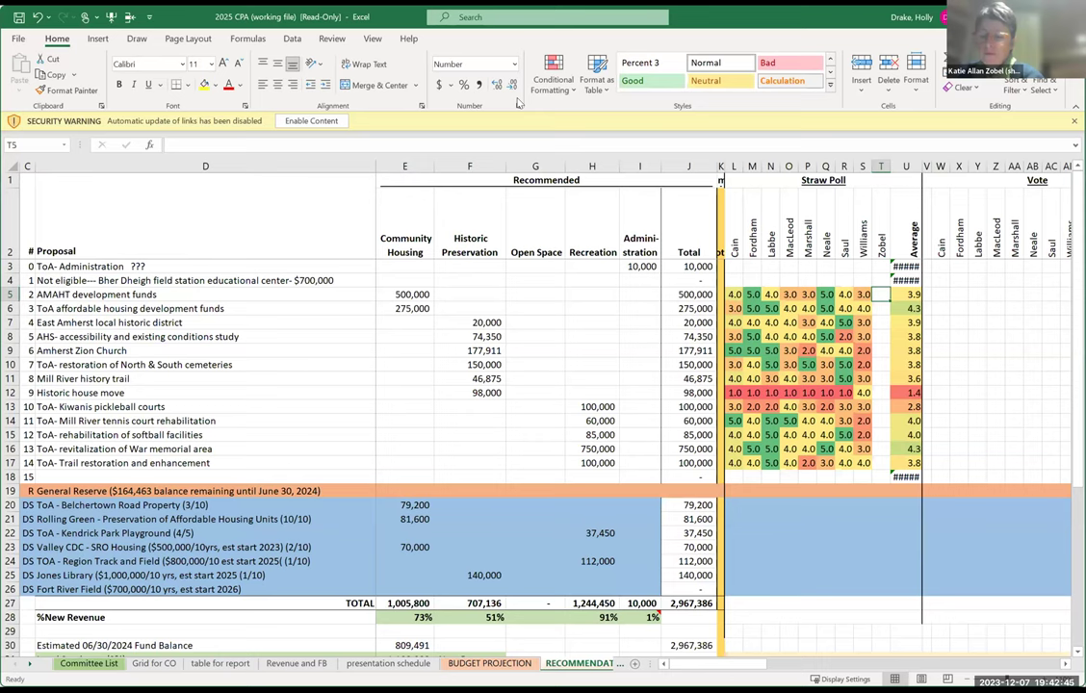
type("5")
key("Return")
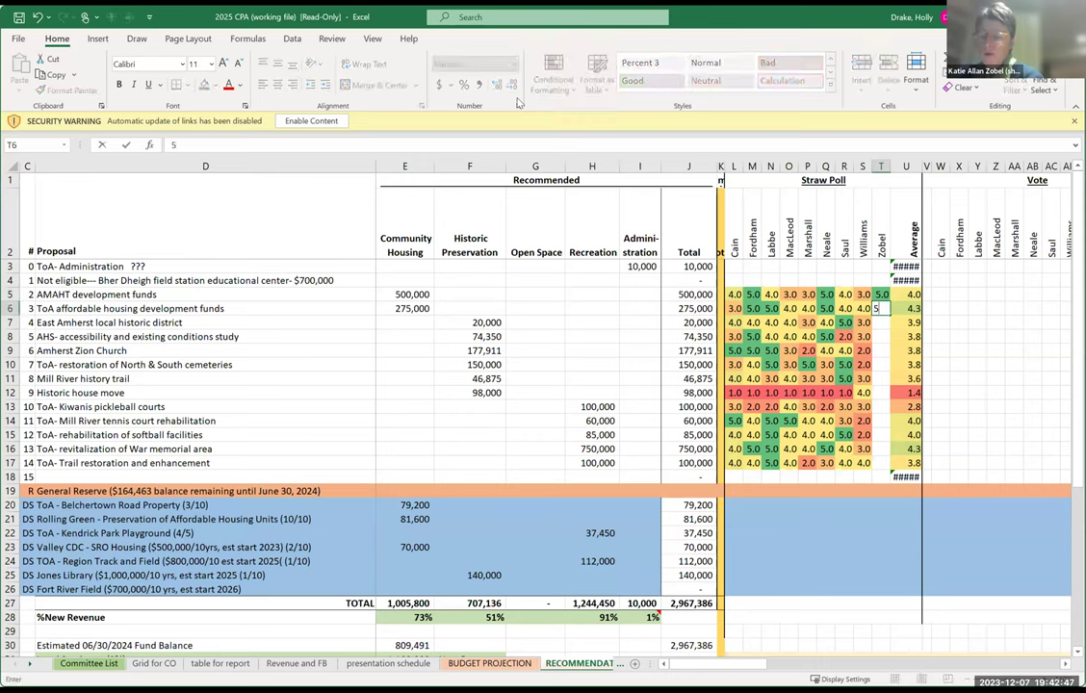
type("5")
key("Return")
type("4")
key("Return")
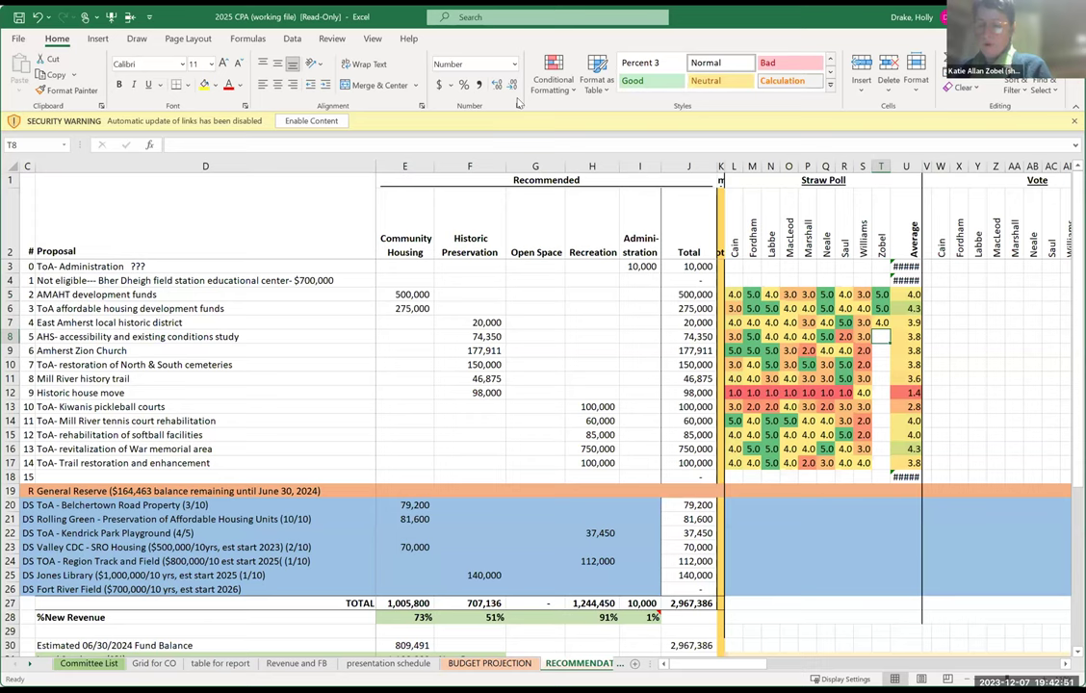
- Enter the straw poll scores 4, 5, 3, 4 and 1 in T8:T12 for proposals 5 to 9
type("3")
key("Return")
type("5")
key("Return")
type("3")
key("Return")
type("4")
key("Return")
type("1")
key("Return")
- Enter the straw poll scores 3, 4, 5, 5 and 5 in T13:T17 for proposals 10 to 14
type("3")
key("Return")
type("4")
key("Return")
type("5")
key("Return")
type("5")
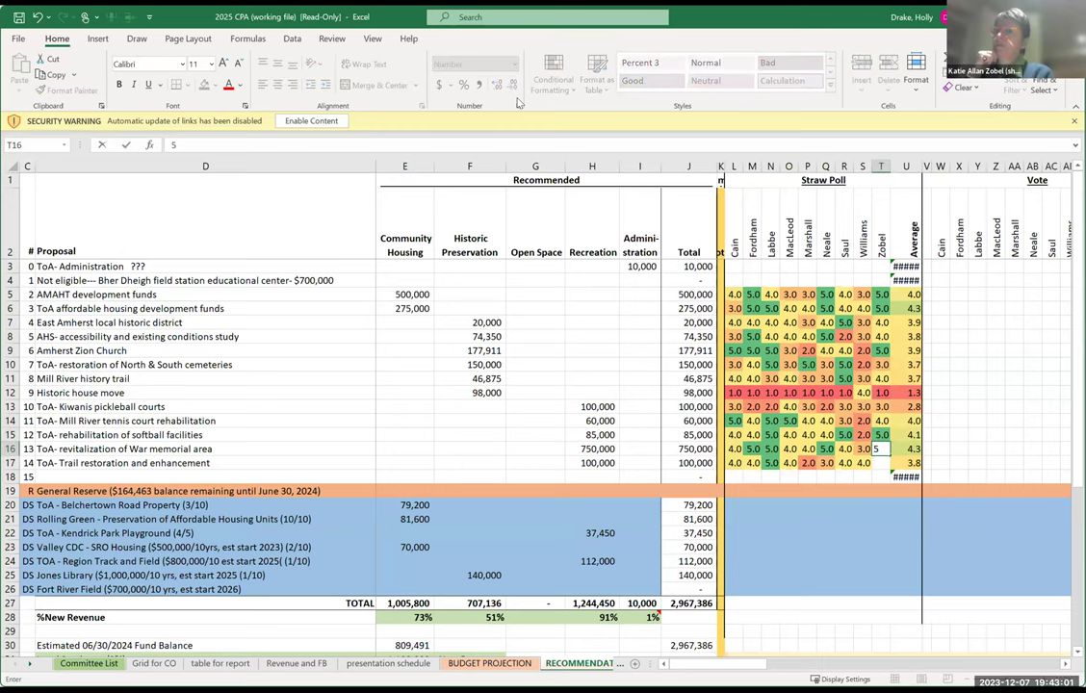
key("Return")
type("5")
key("Return")
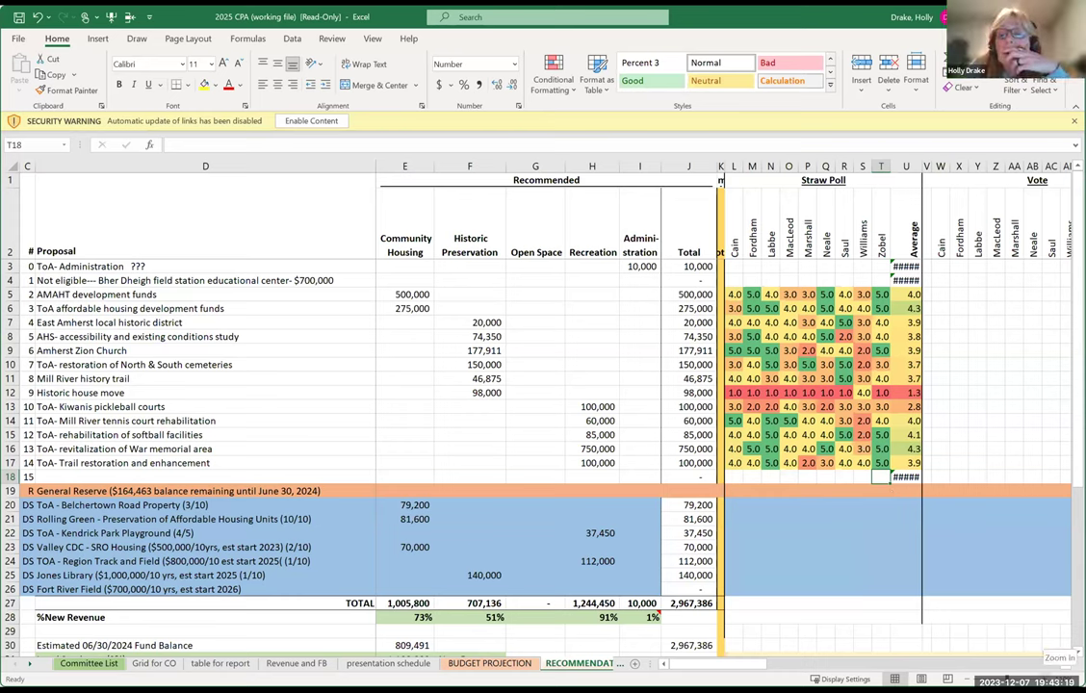
- Narrow the Proposal column D and hide the recommended funding category columns E through I
left_click(1054, 680)
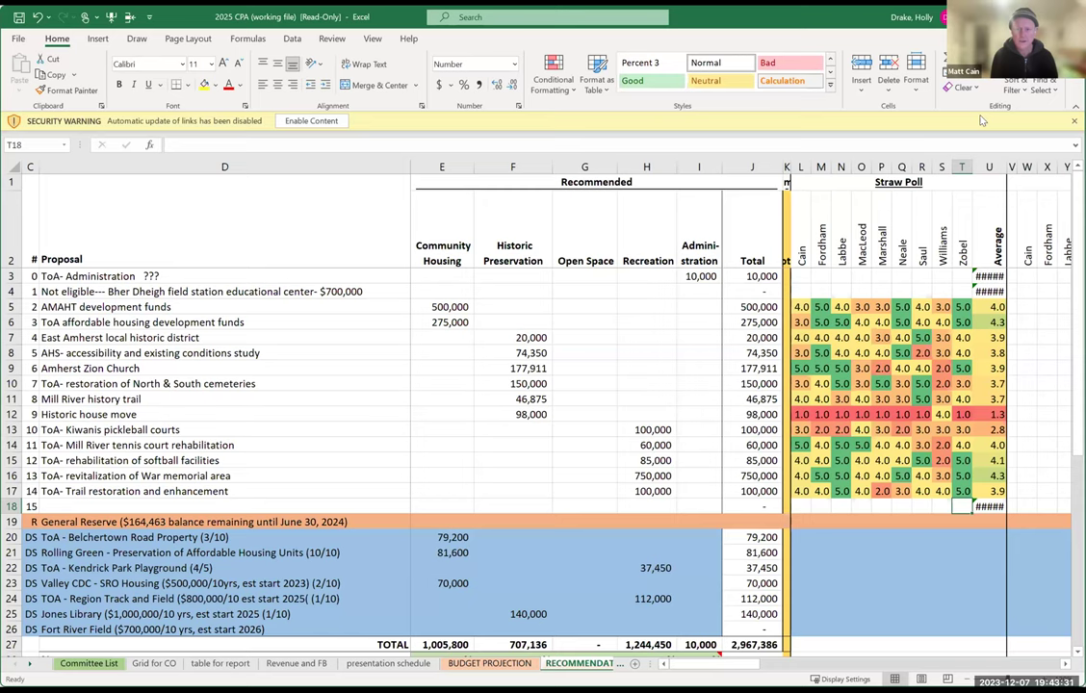
left_click_drag(410, 167, 318, 183)
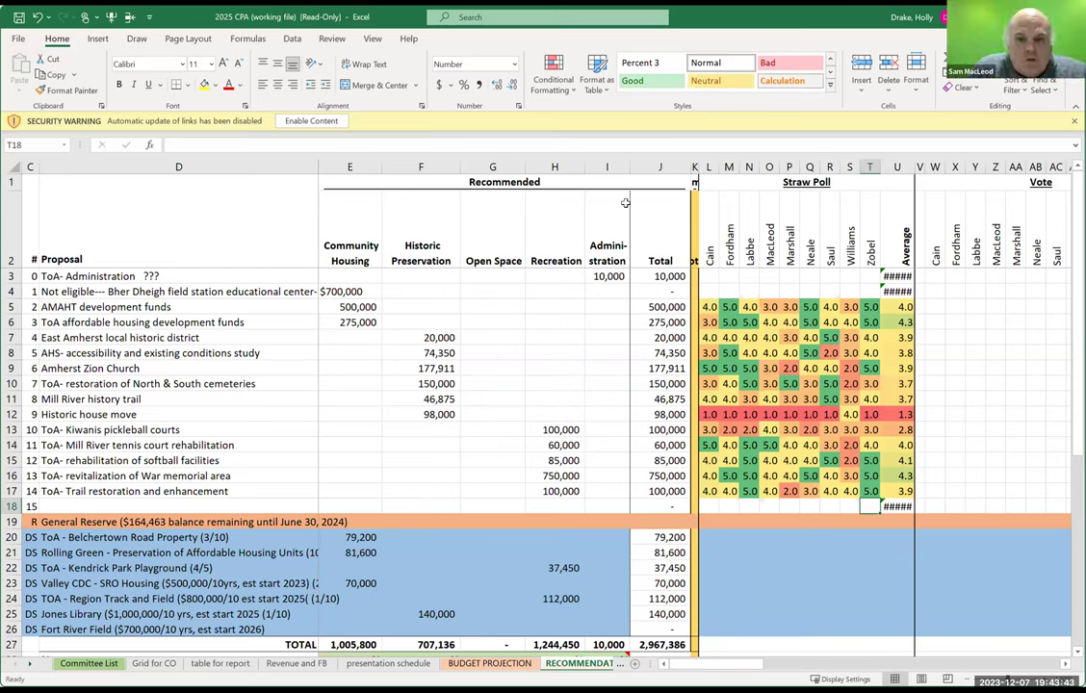
left_click_drag(350, 167, 599, 166)
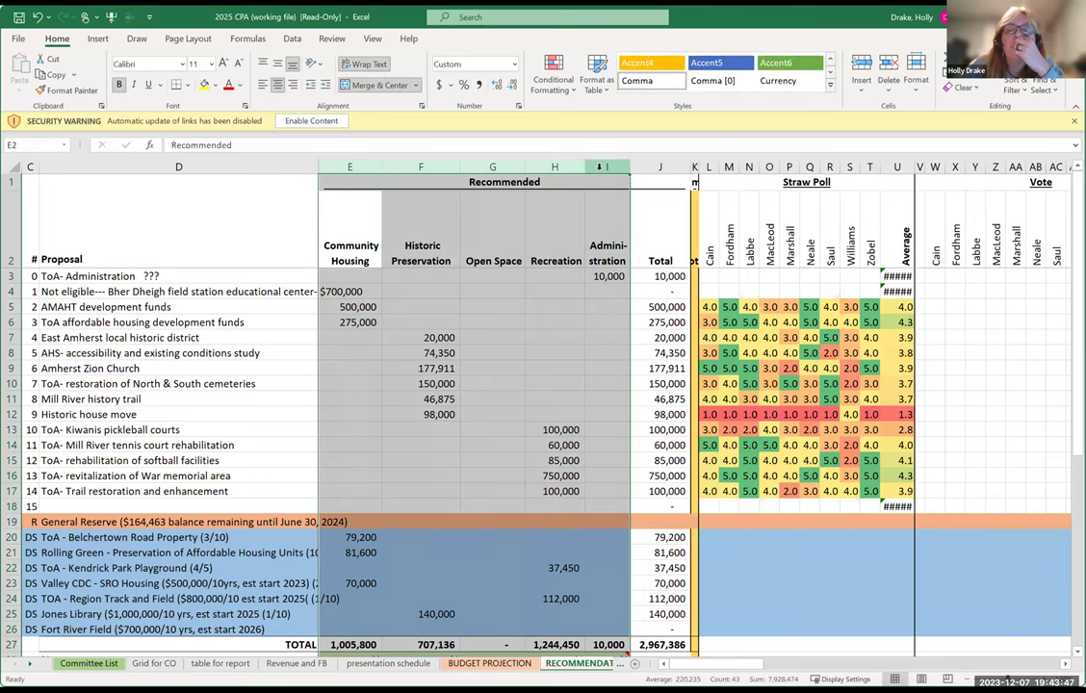
right_click(601, 168)
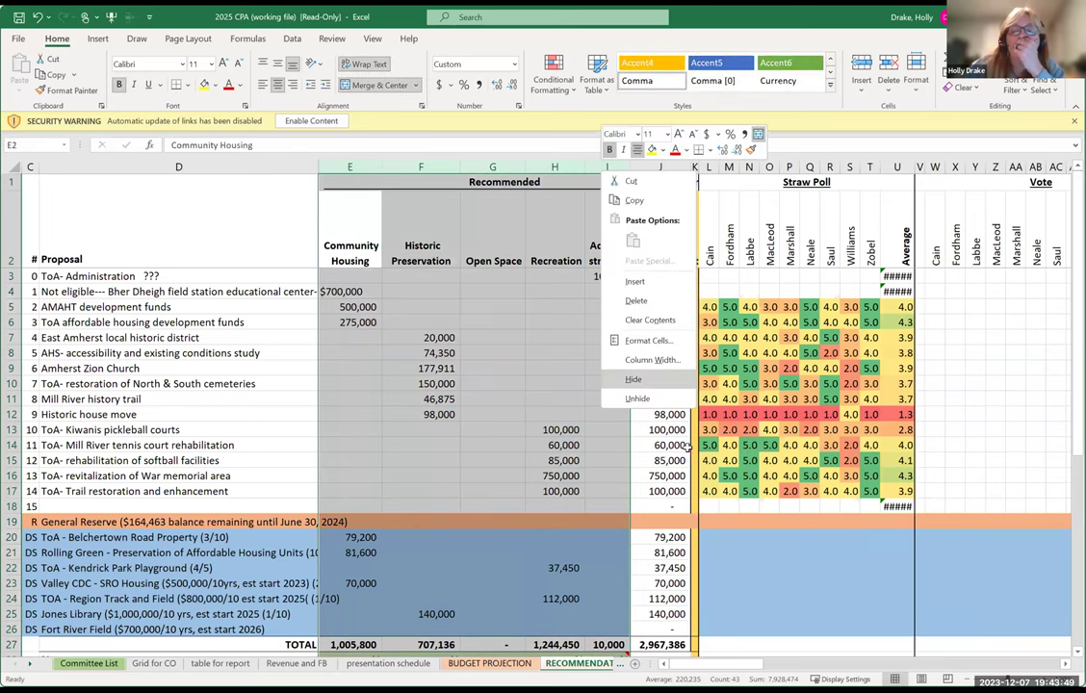
left_click(643, 381)
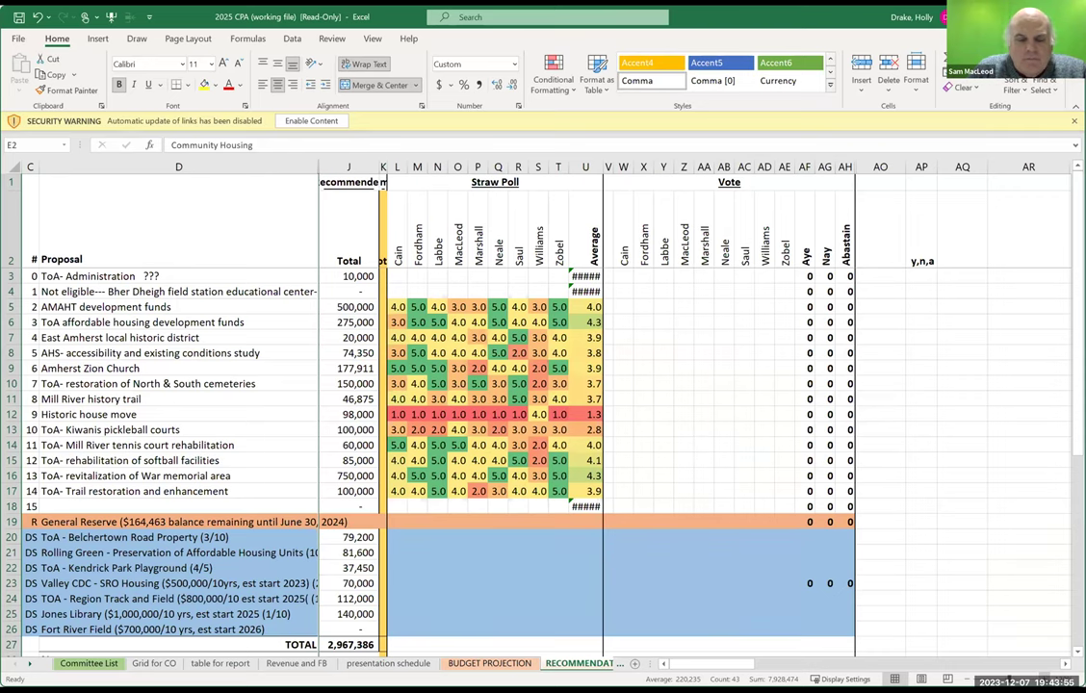
scroll(544, 404, "up", 1)
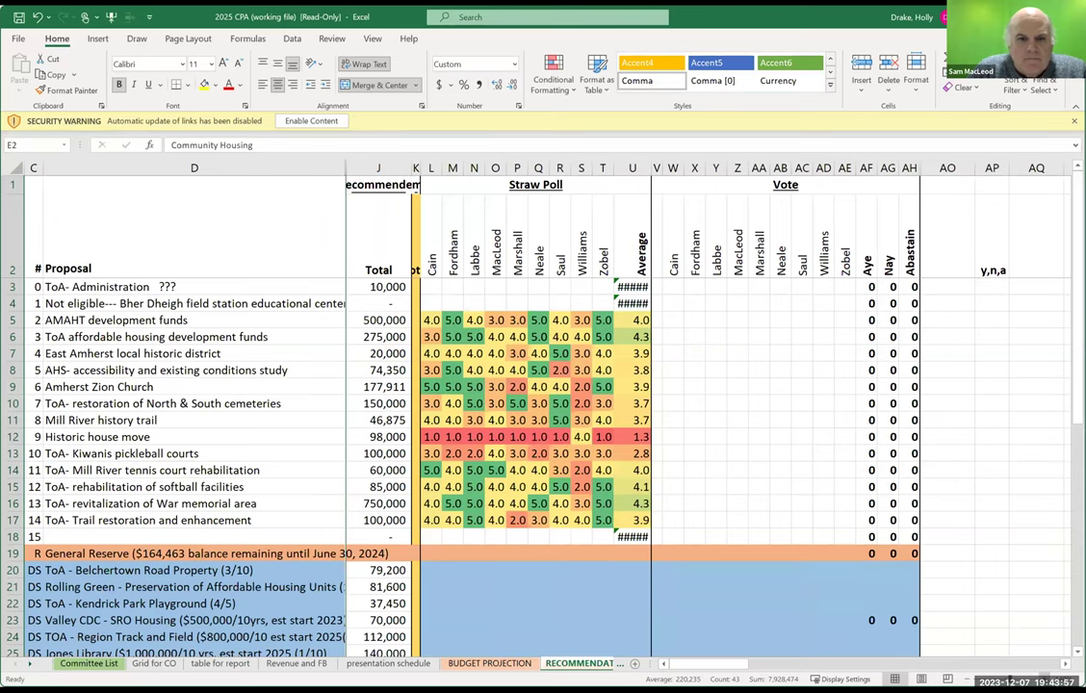
scroll(944, 602, "up", 1)
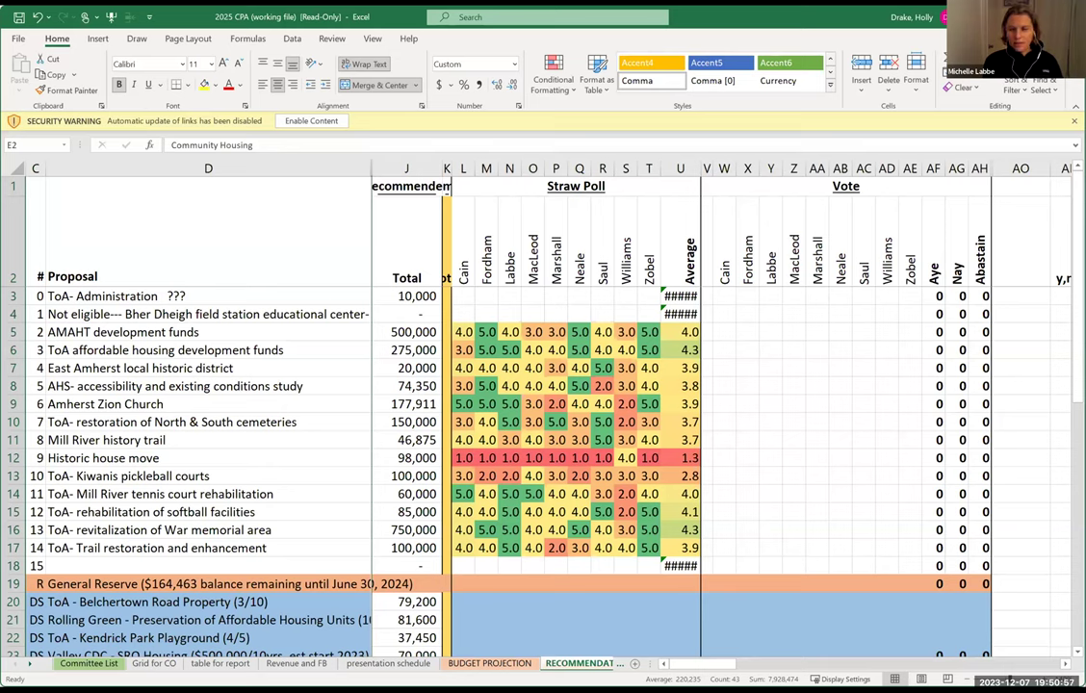
- Change the straw poll score in N6 for the ToA affordable housing development funds to 4
left_click(507, 352)
left_click_drag(508, 351, 486, 374)
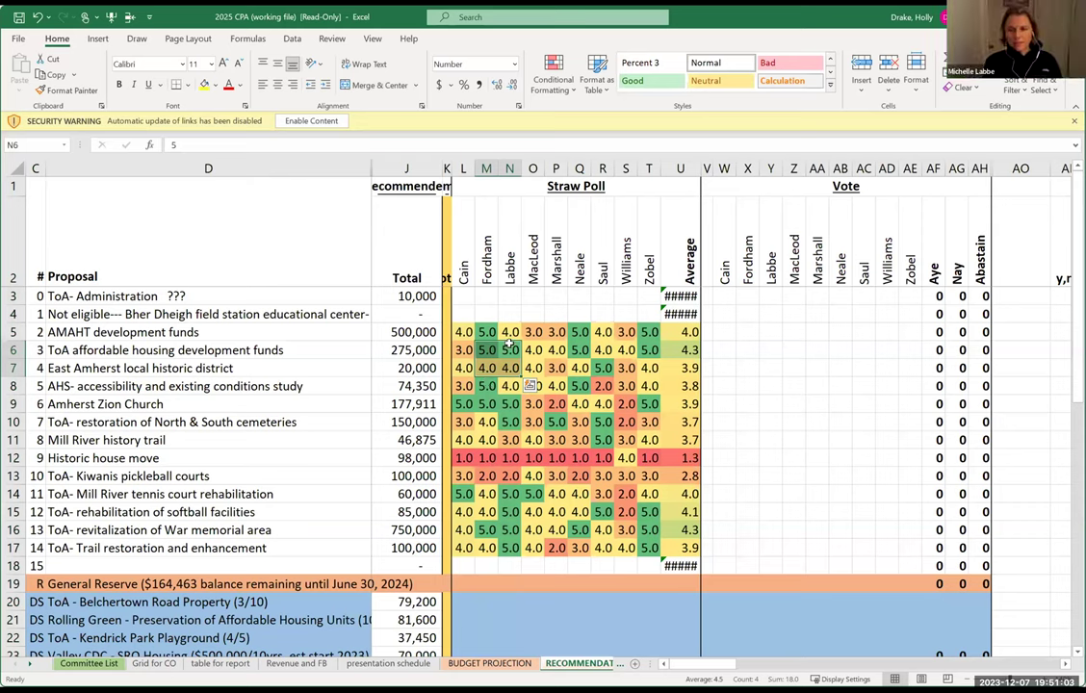
left_click(510, 350)
type("4")
key("Return")
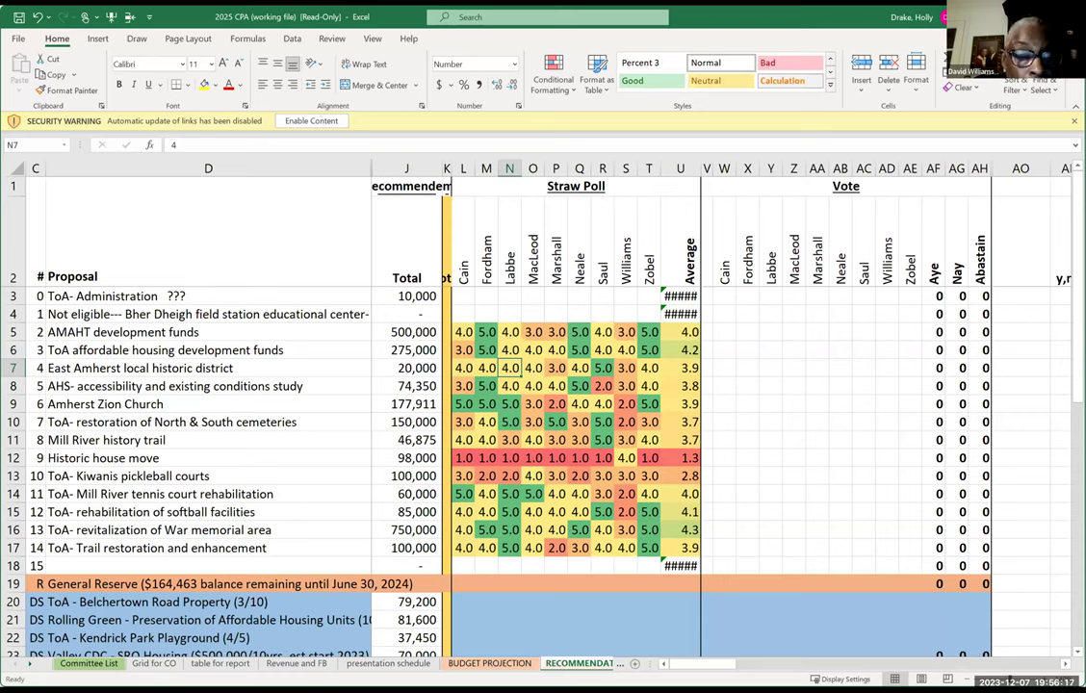
- Change the straw poll score in S7 for the East Amherst local historic district to 4
left_click(626, 368)
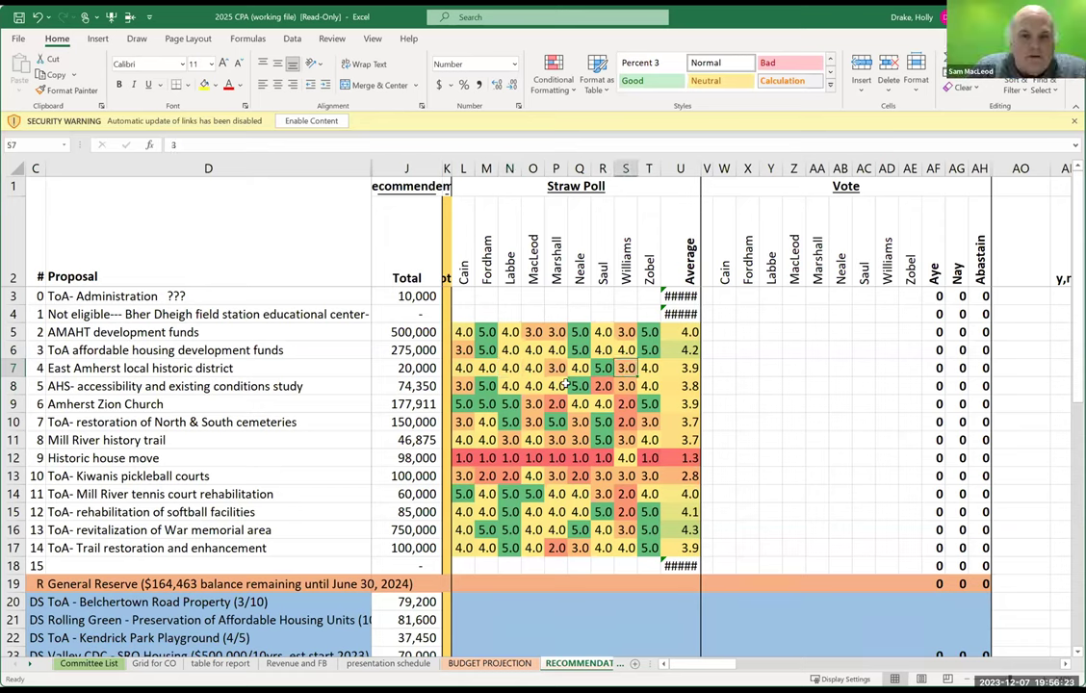
type("4")
key("Return")
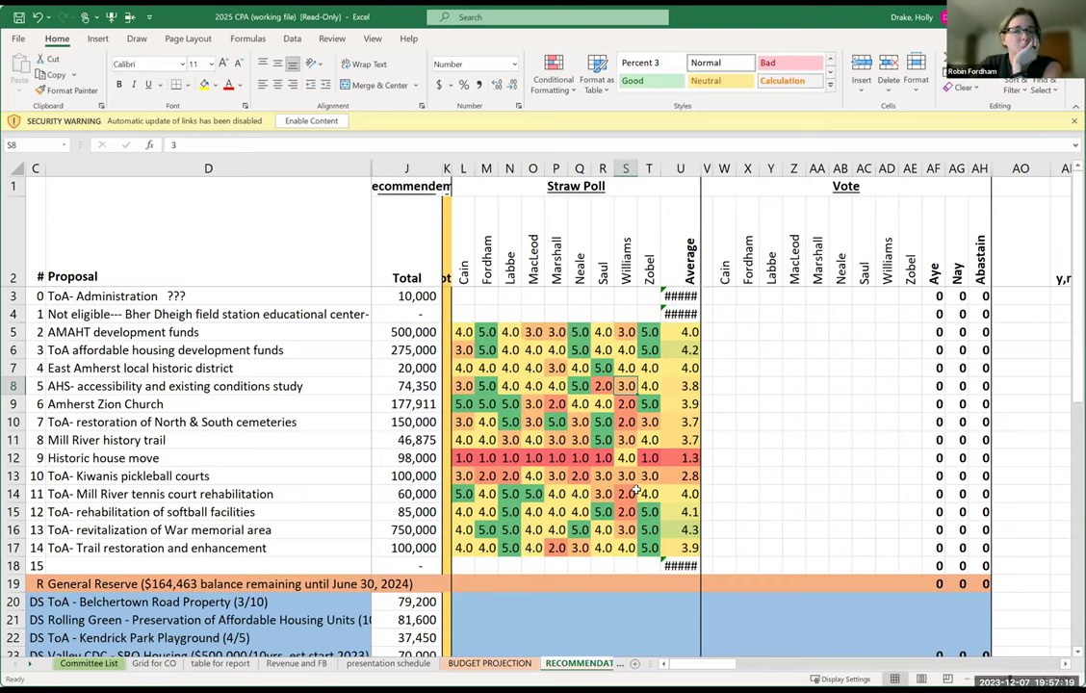
- Select rows 7, 8 and 9 one after another to point out proposals 4, 5 and 6 for discussion
left_click(13, 368)
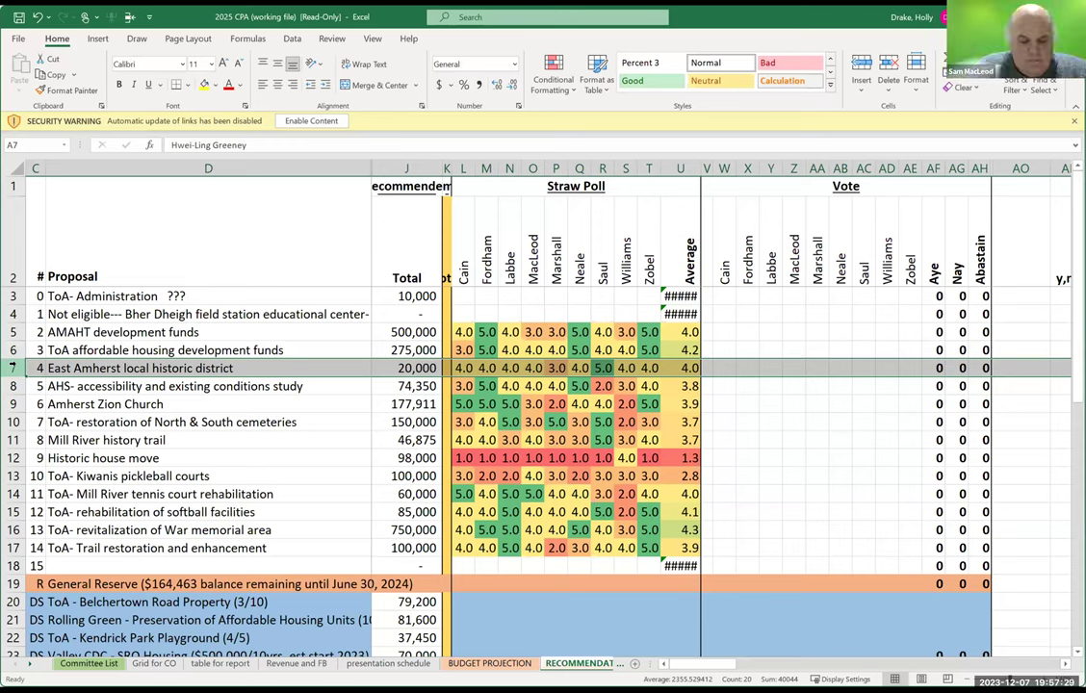
left_click(12, 386)
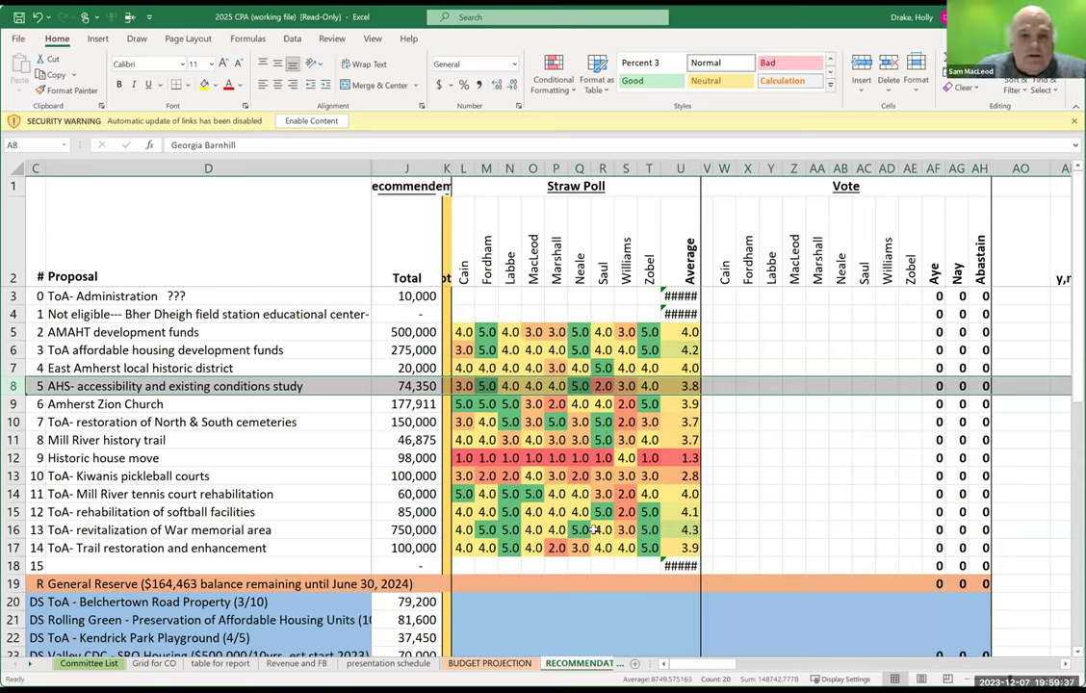
left_click(13, 403)
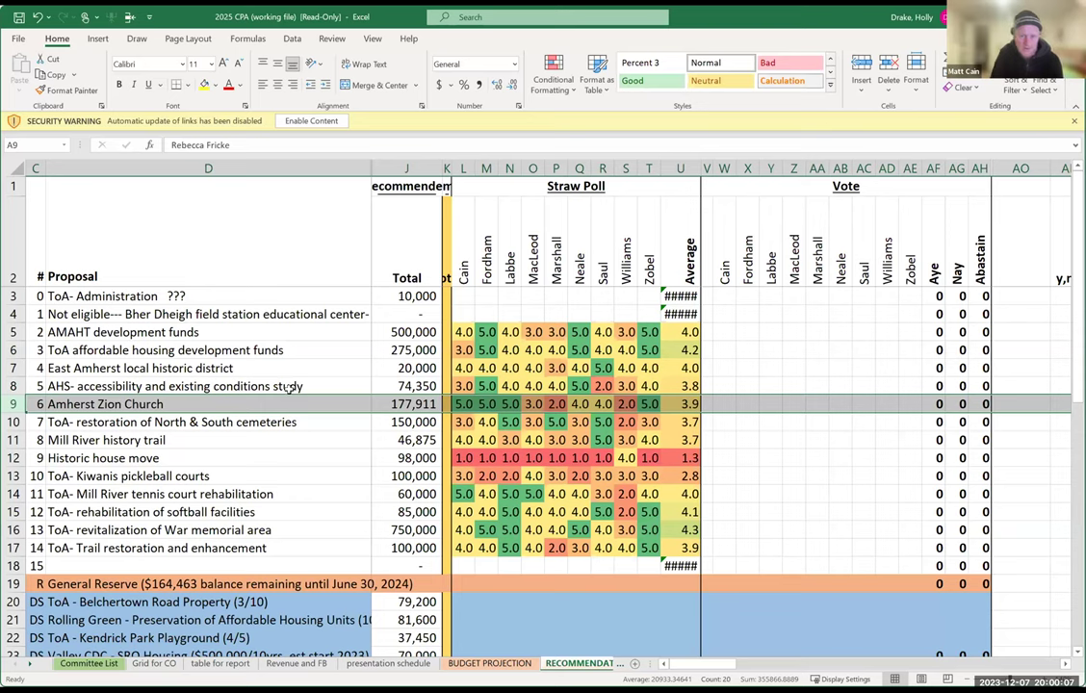
- Change the straw poll score in L8 for the AHS accessibility and existing conditions study to 4
left_click(462, 385)
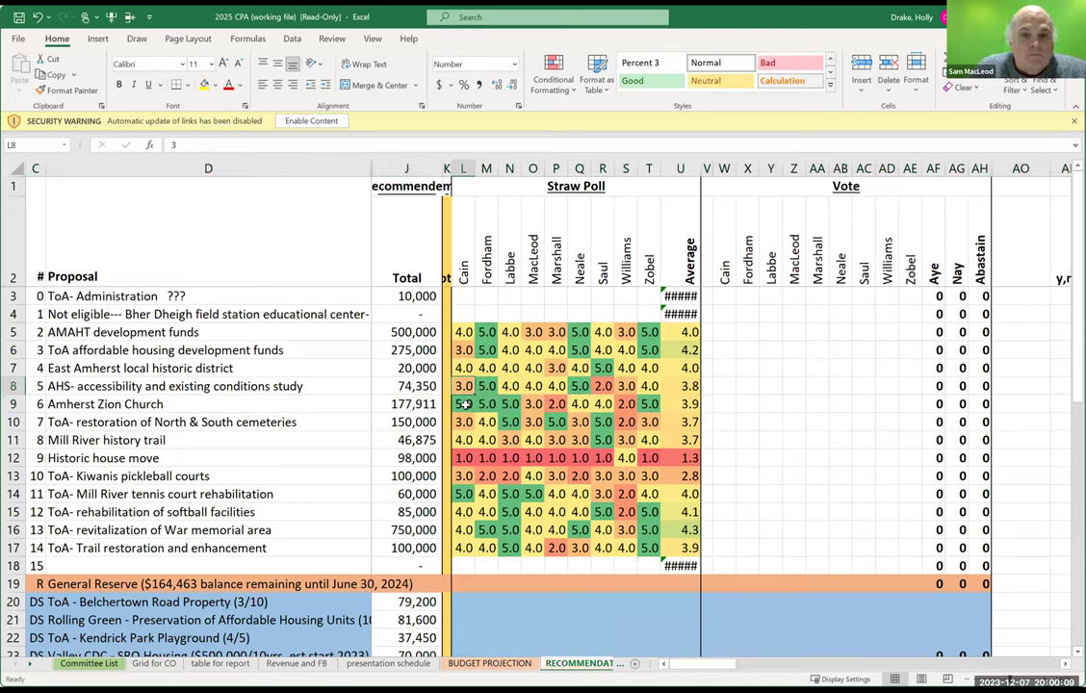
type("4")
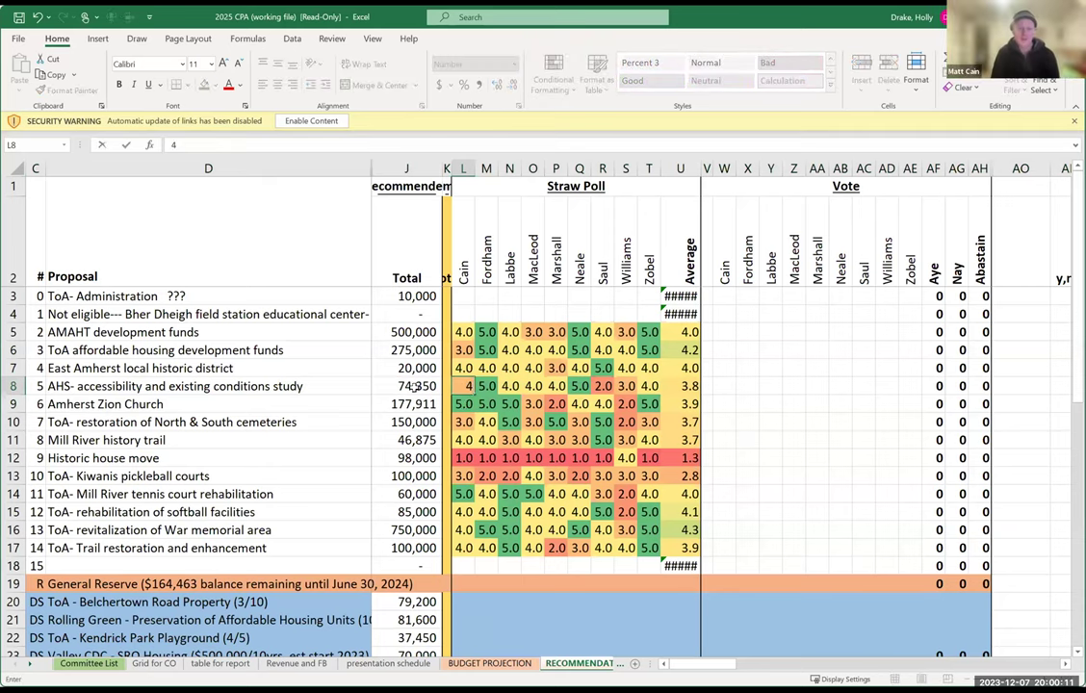
key("Return")
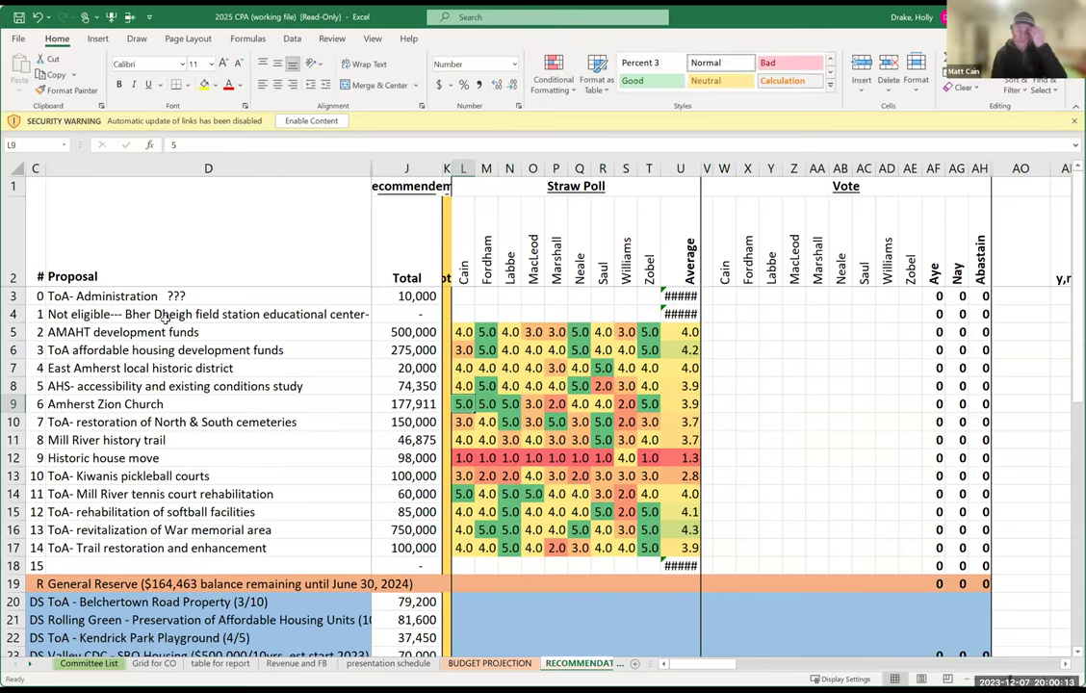
- Change the straw poll score in S9 for the Amherst Zion Church to 5
left_click(13, 405)
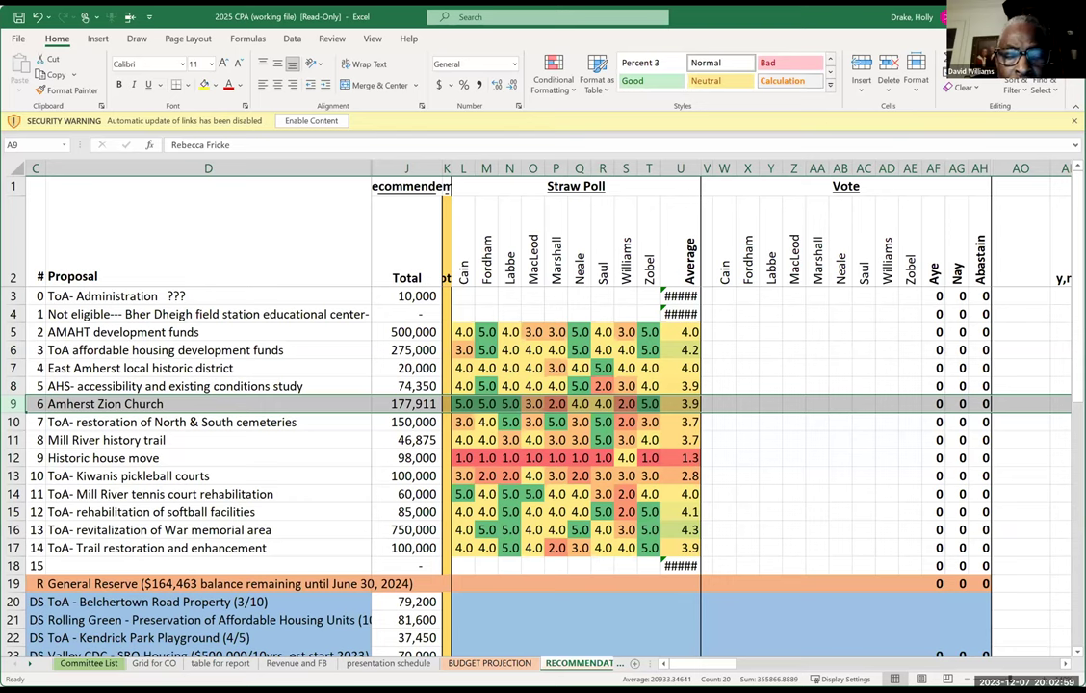
left_click(627, 406)
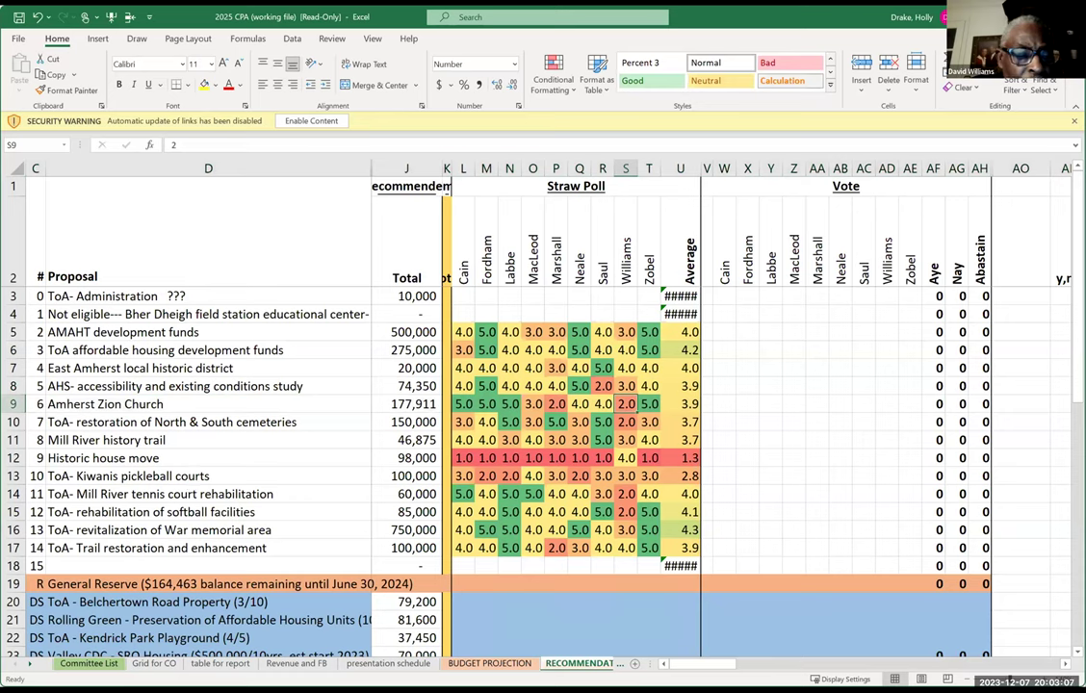
type("5")
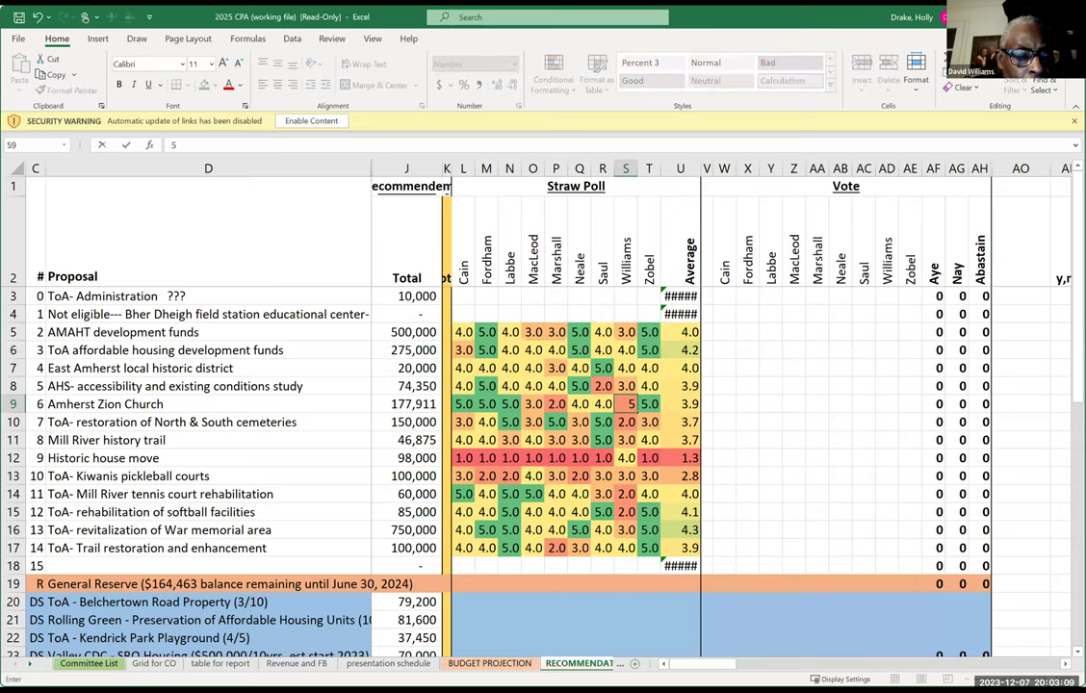
key("Return")
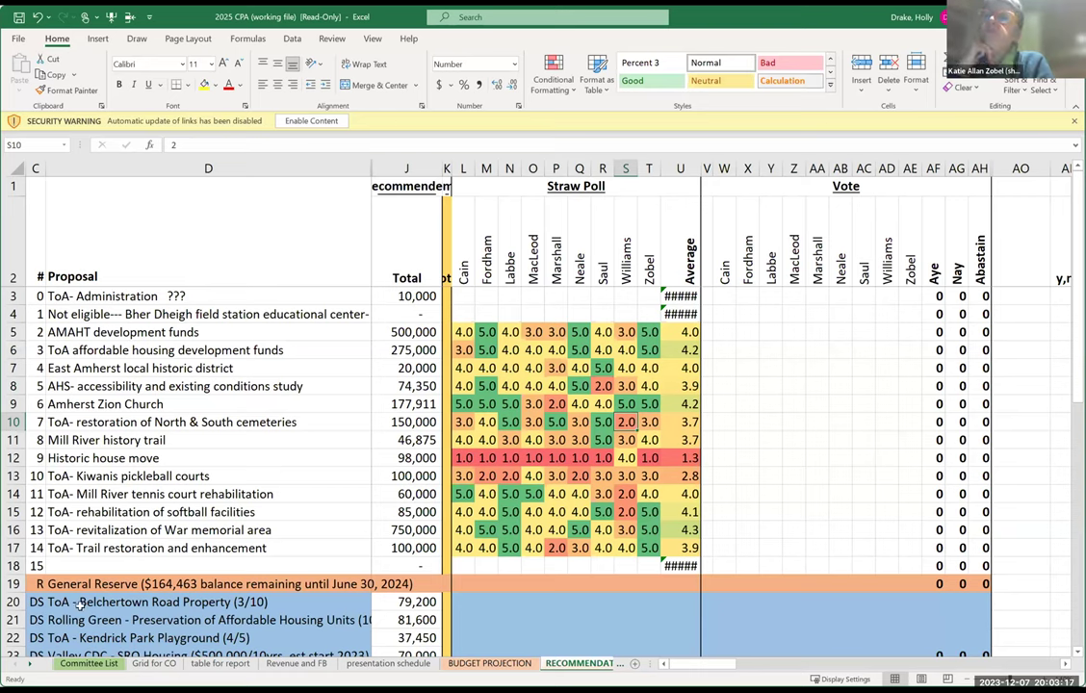
- Select row 9 and then row 10 to point out the Amherst Zion Church and cemetery restoration proposals
left_click(13, 405)
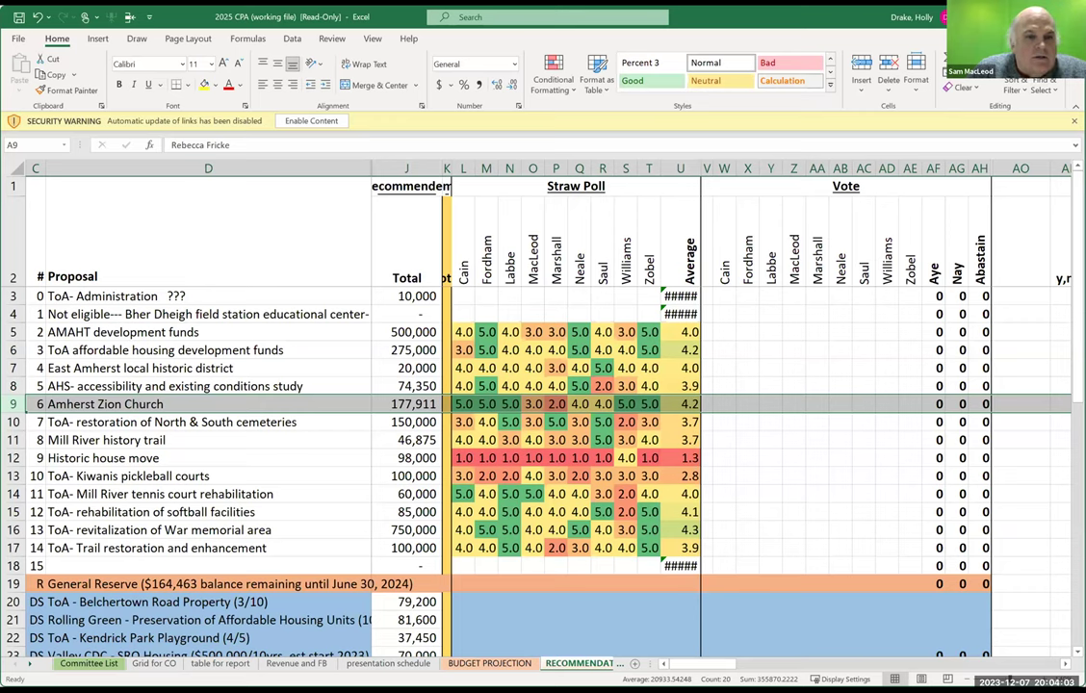
left_click(14, 421)
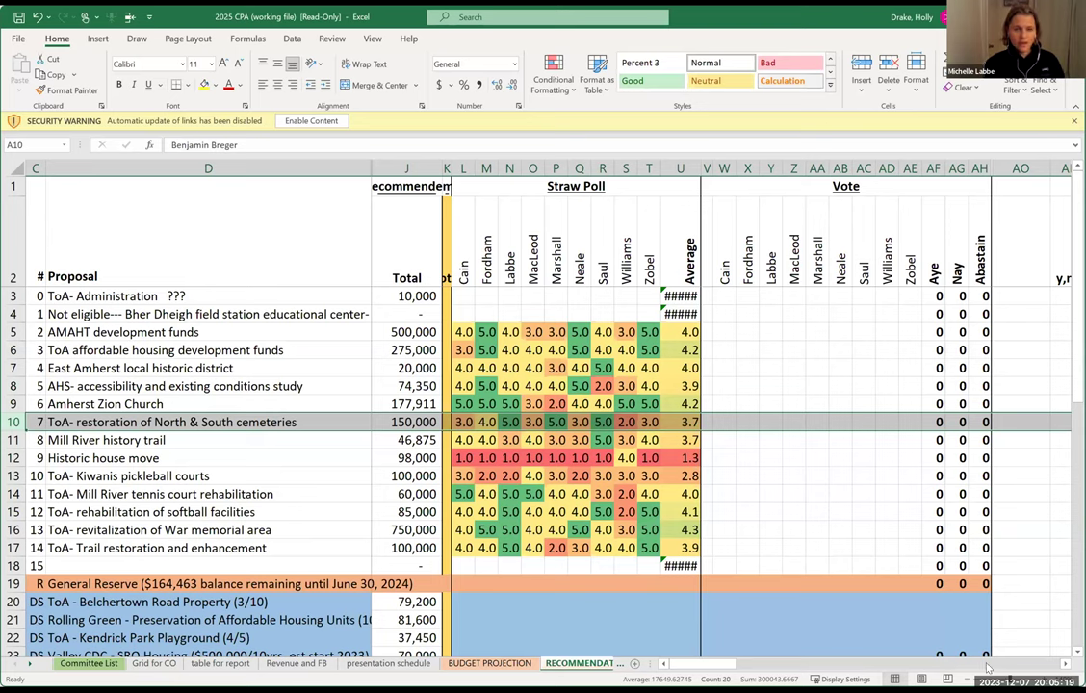
- Change the straw poll score in N10 for the North & South cemeteries restoration to 4
left_click(513, 422)
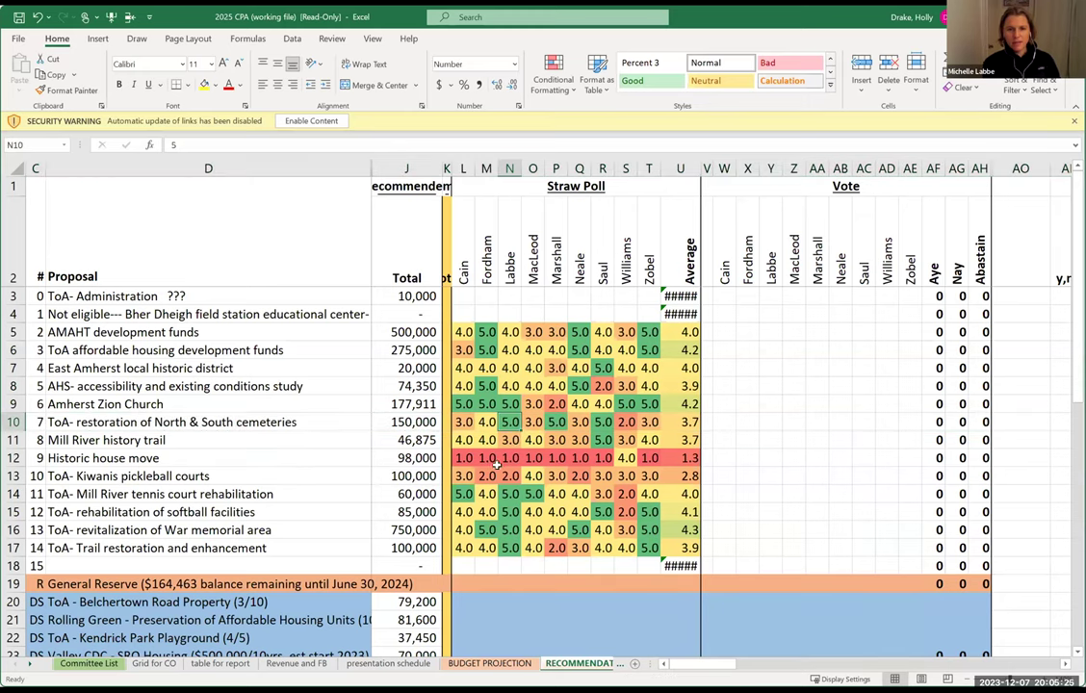
type("4")
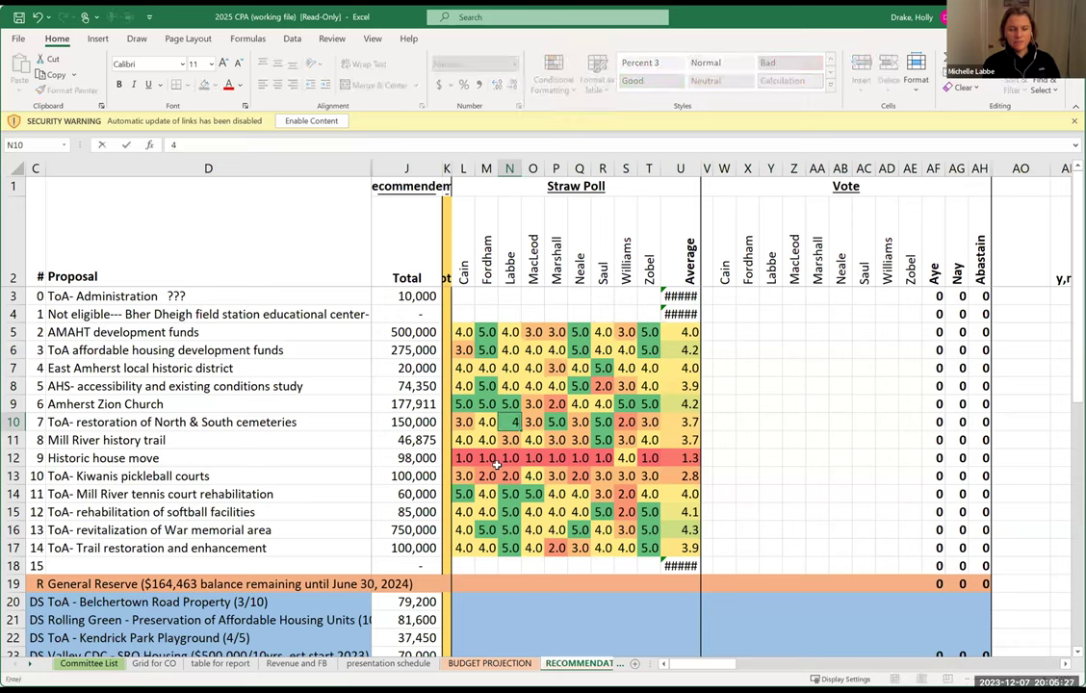
key("Return")
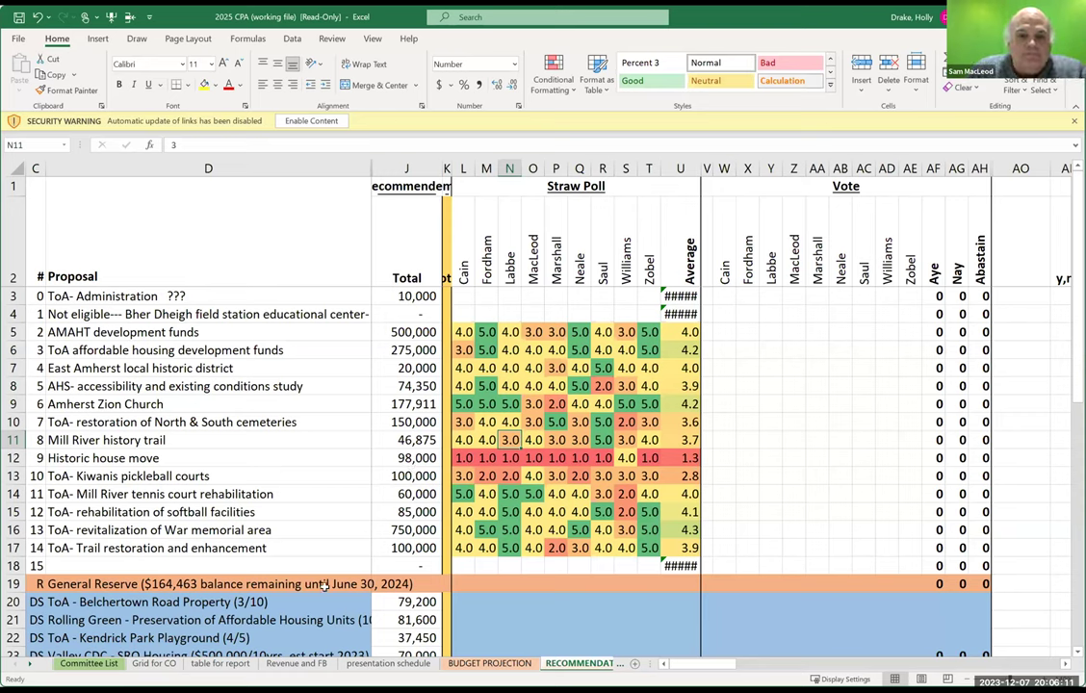
- Change the straw poll scores for the North & South cemeteries restoration to 3 in R10 and 5 in S10
left_click(11, 424)
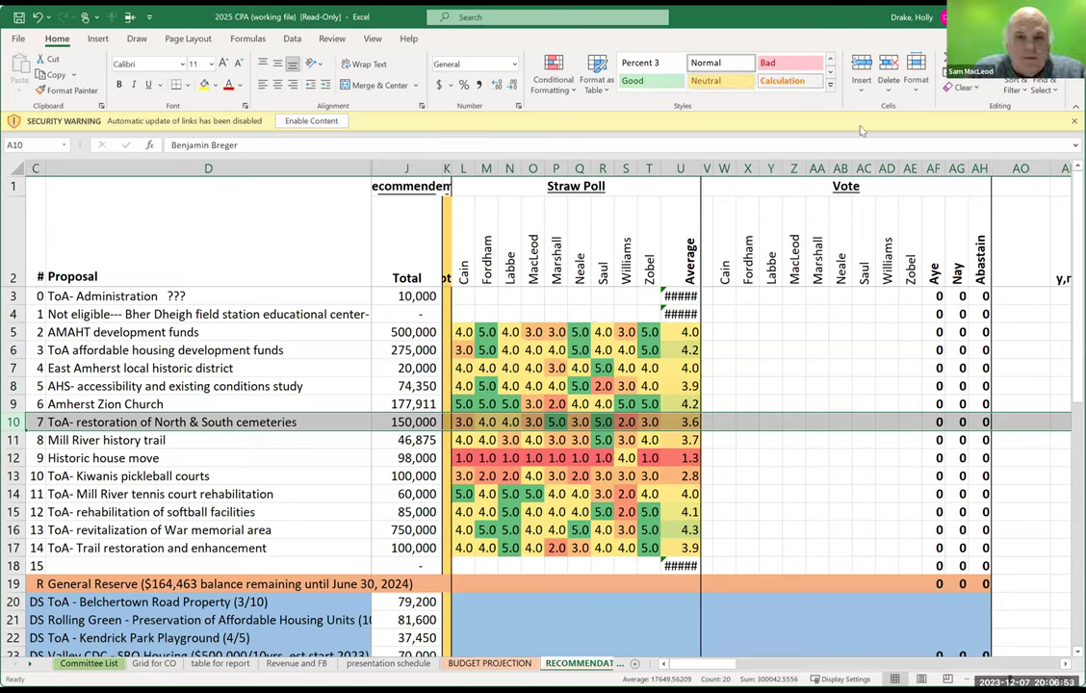
left_click(603, 422)
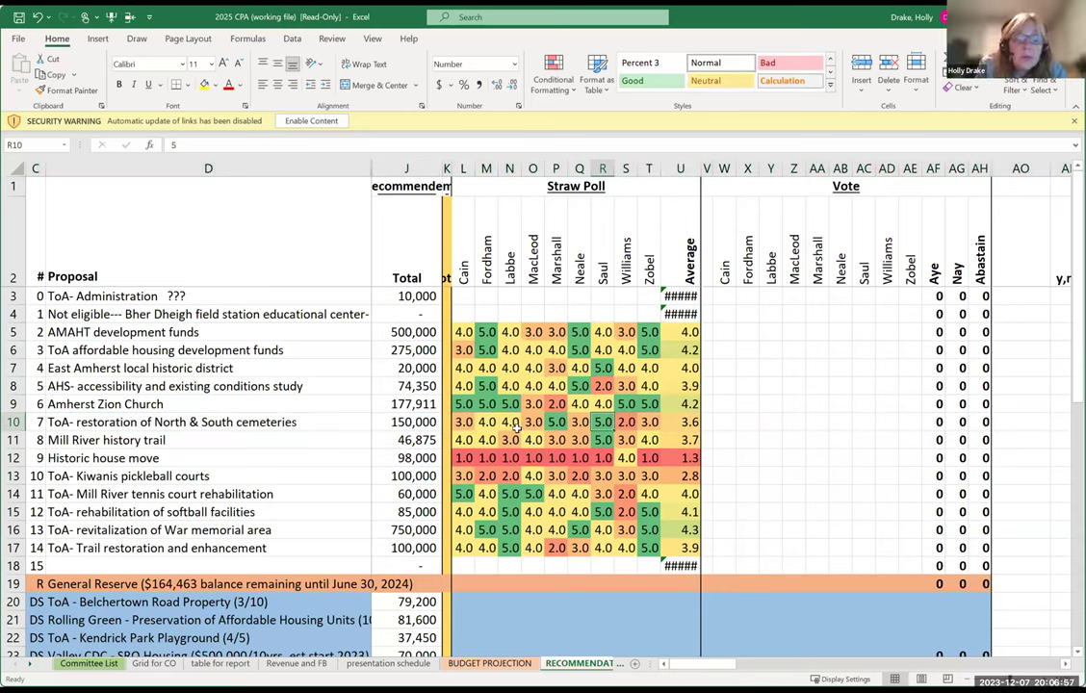
type("3")
key("Return")
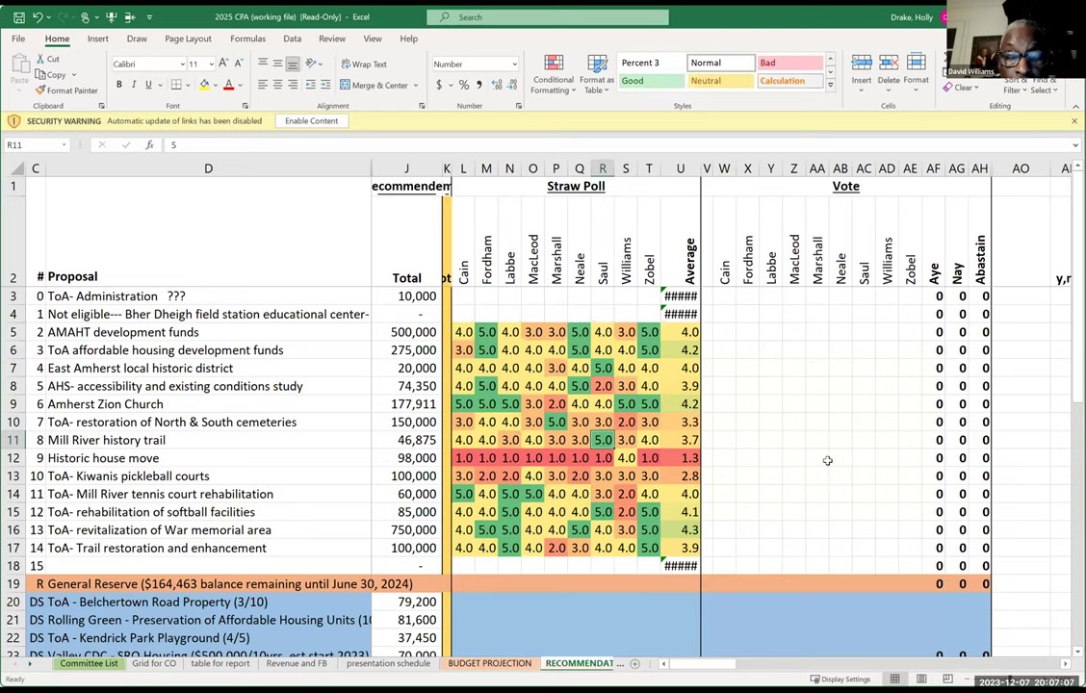
left_click(636, 423)
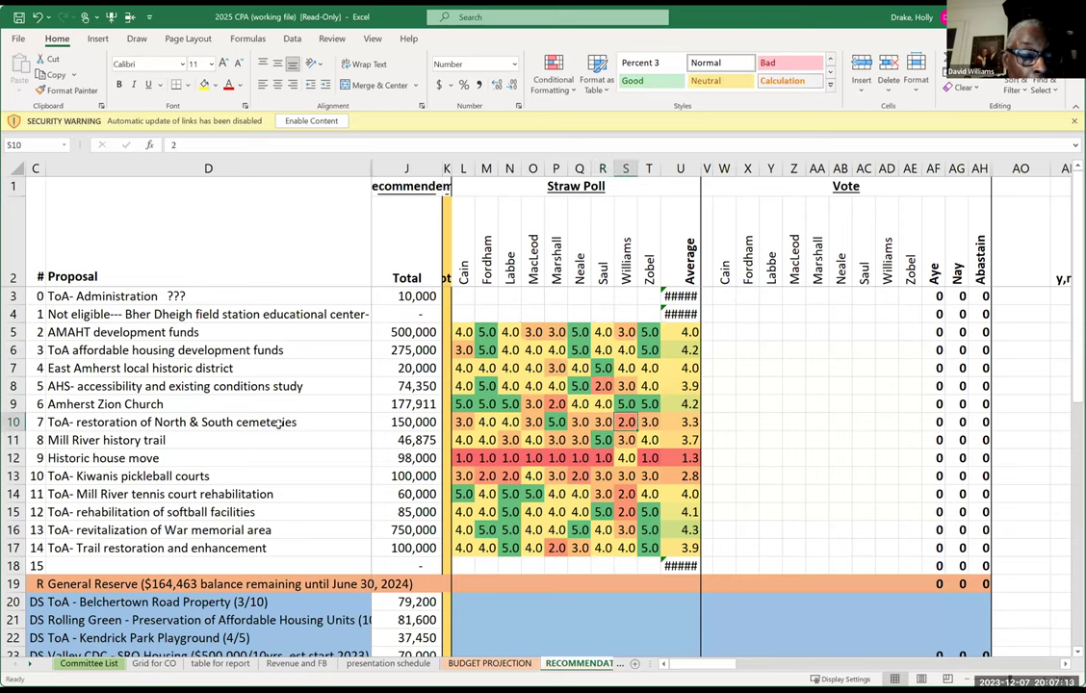
type("5")
key("Return")
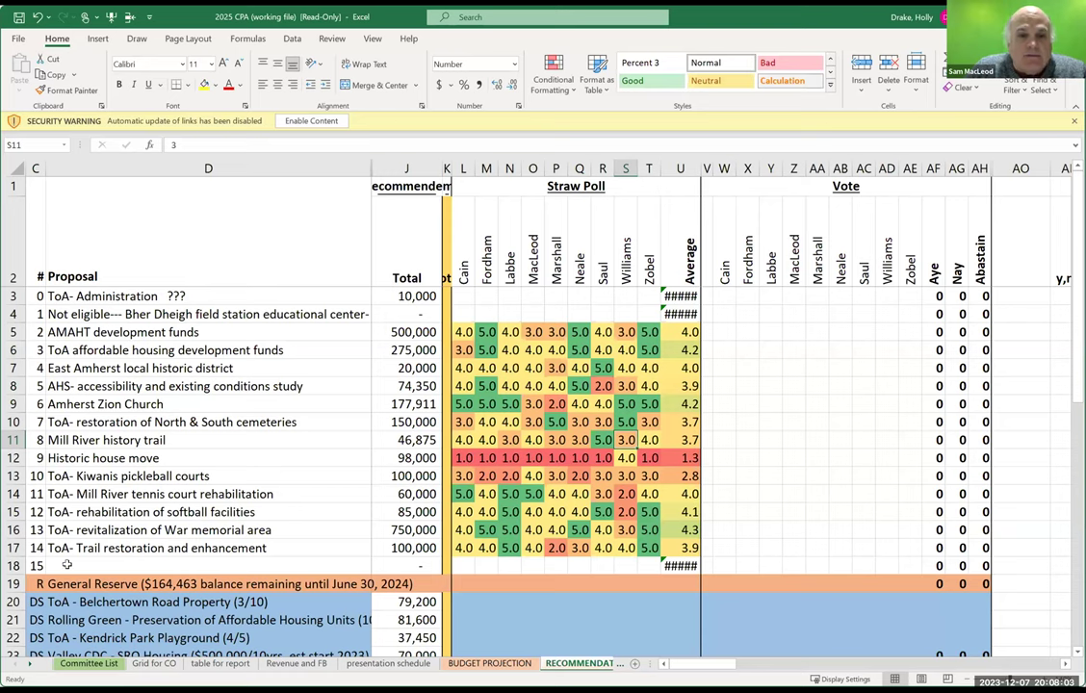
- Highlight the Mill River history trail row and change its straw poll score in S11 to 5
left_click(13, 440)
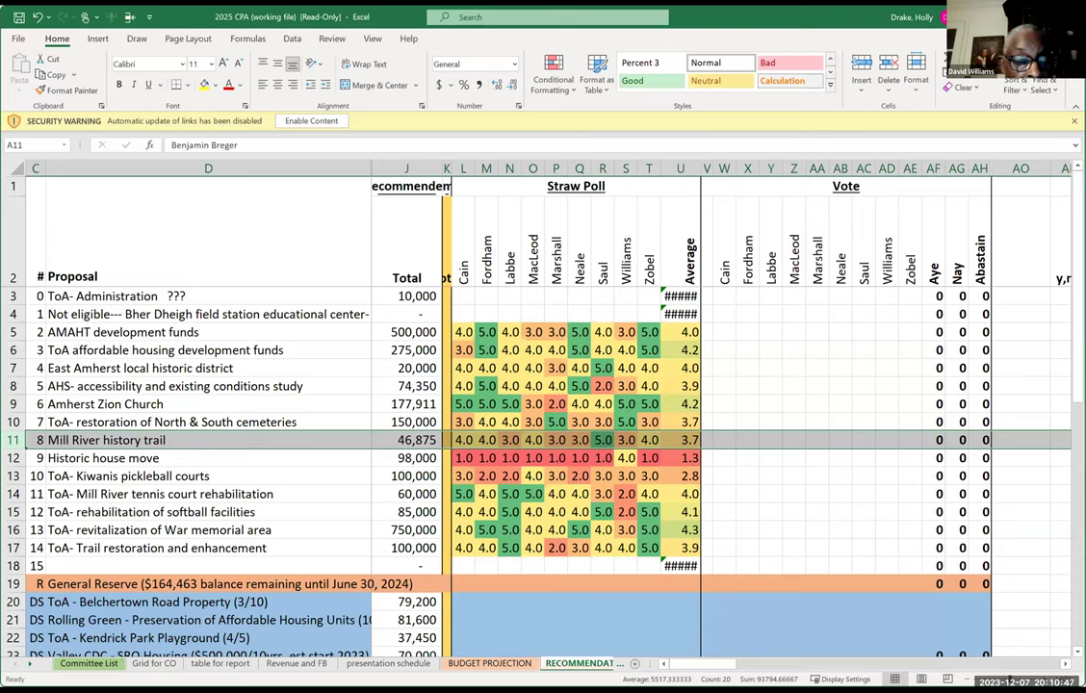
left_click(314, 547)
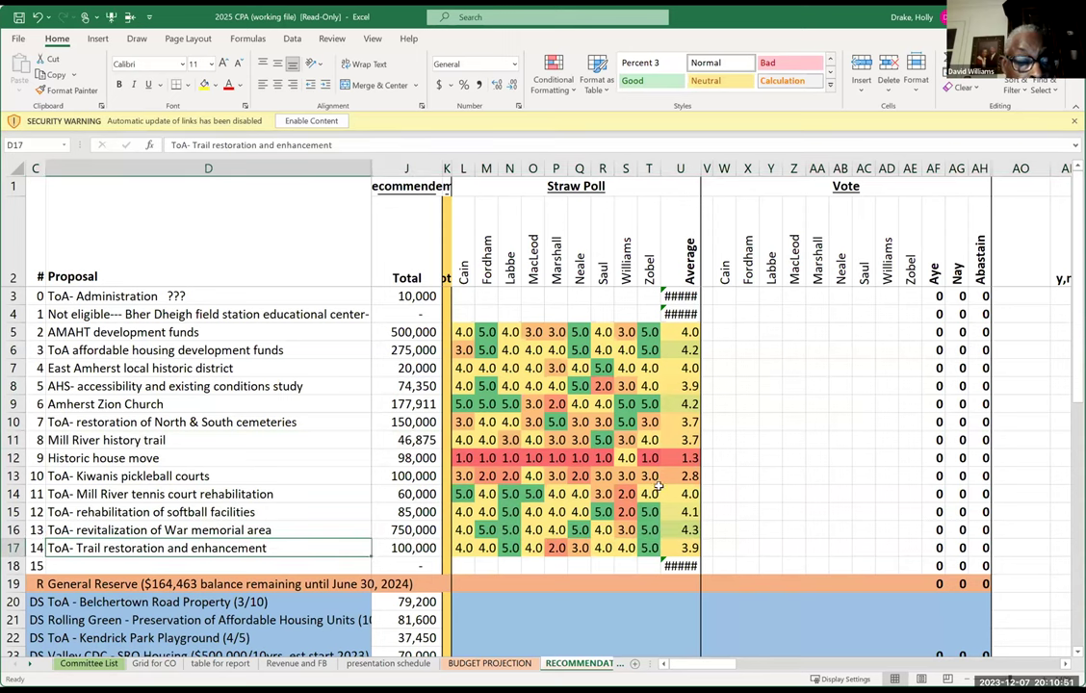
left_click(626, 439)
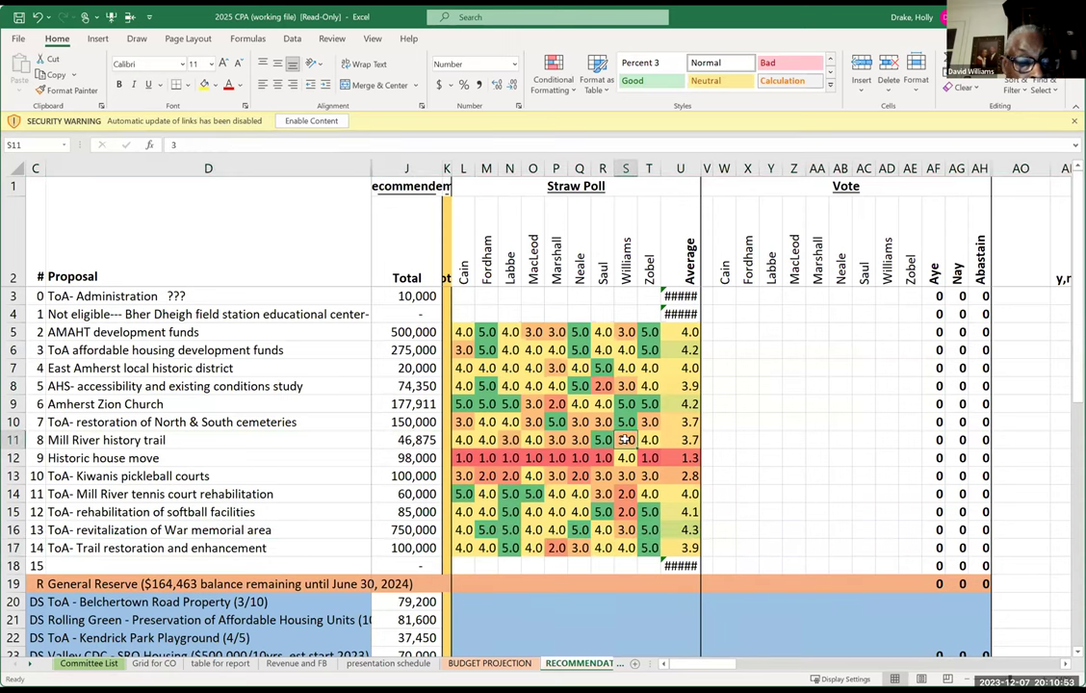
type("5")
key("Return")
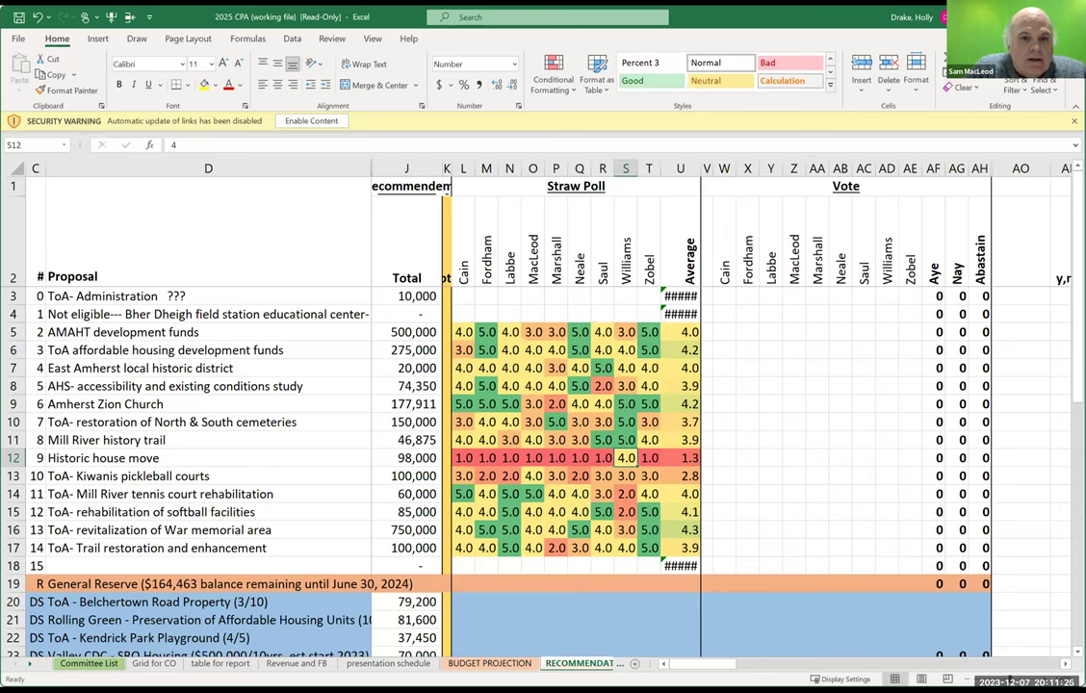
- Highlight the historic house move row and change its straw poll score in S12 to 1
left_click(13, 459)
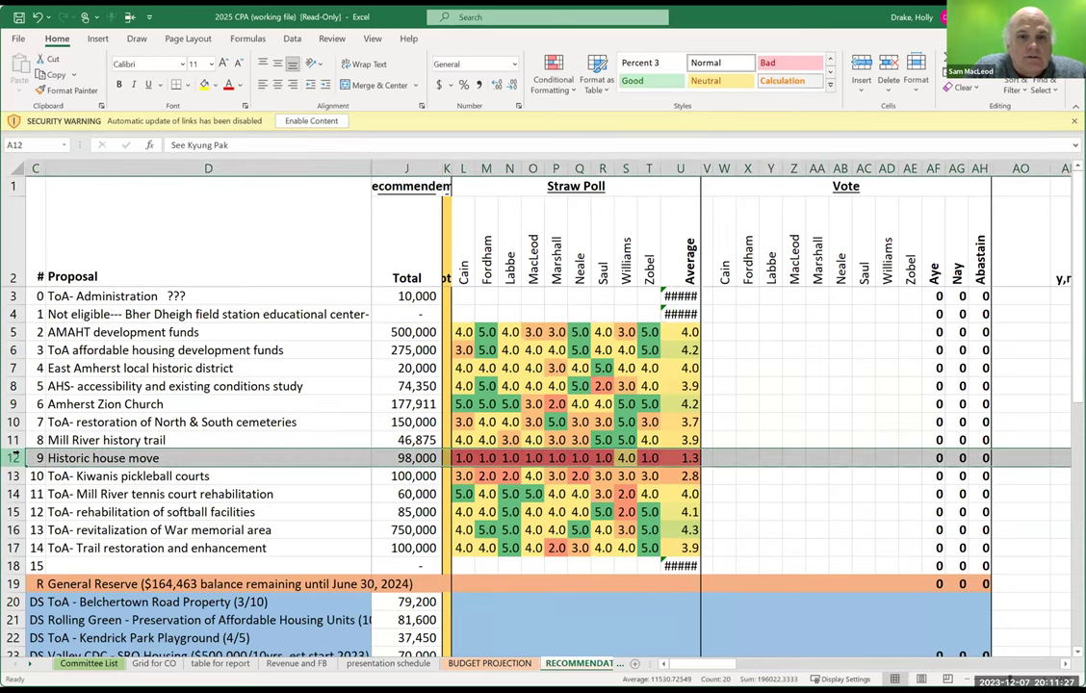
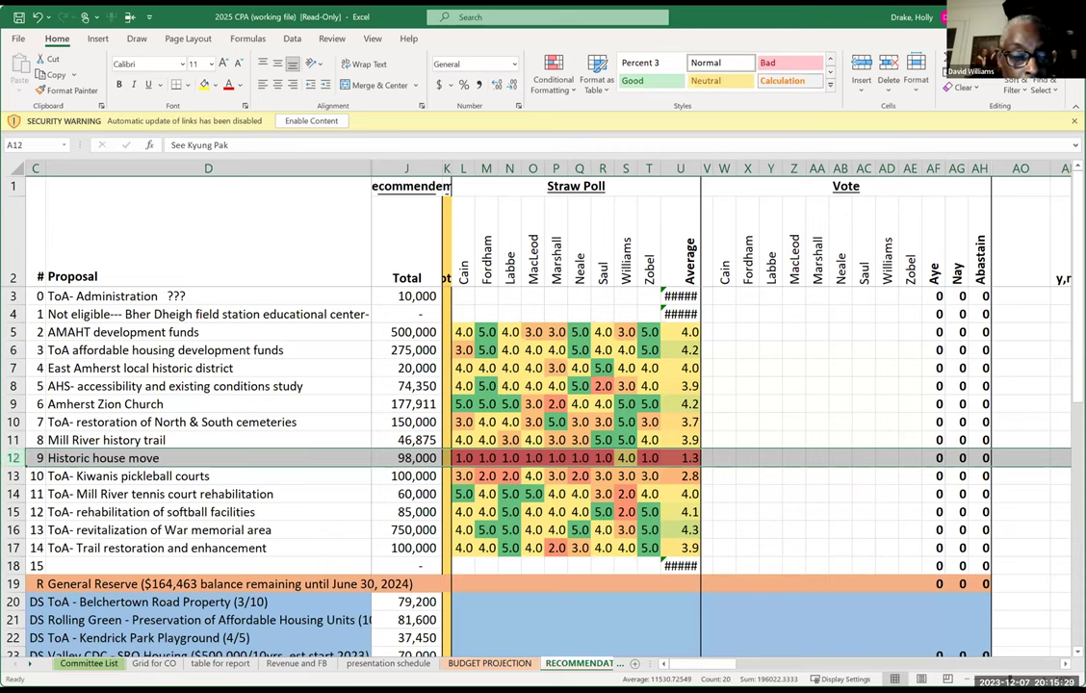
left_click(630, 462)
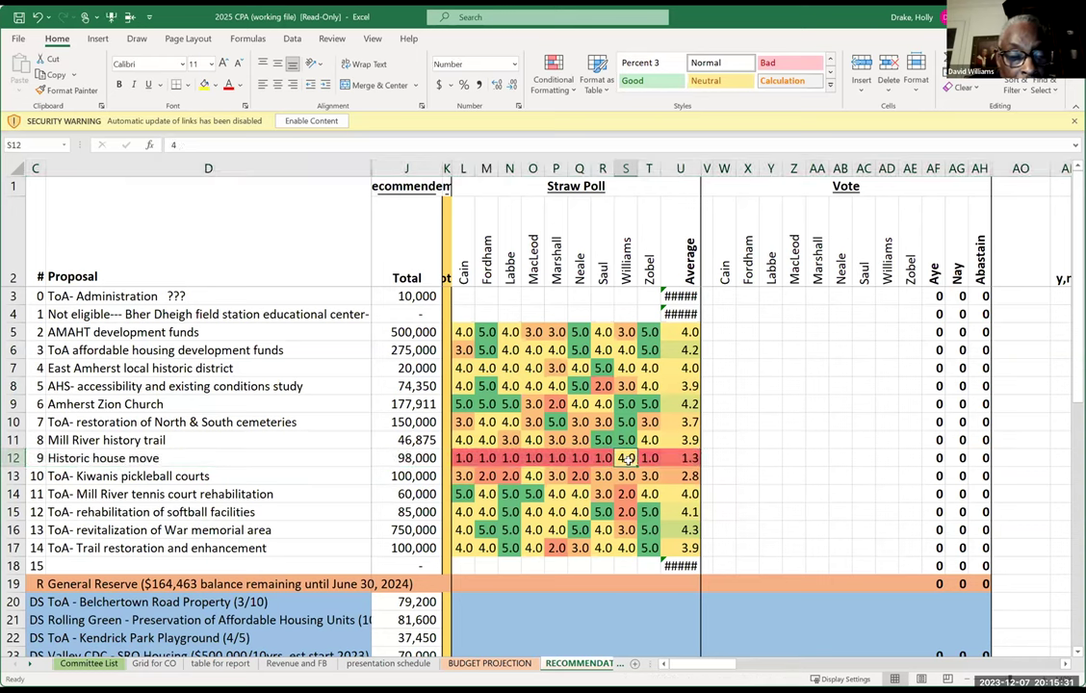
type("1")
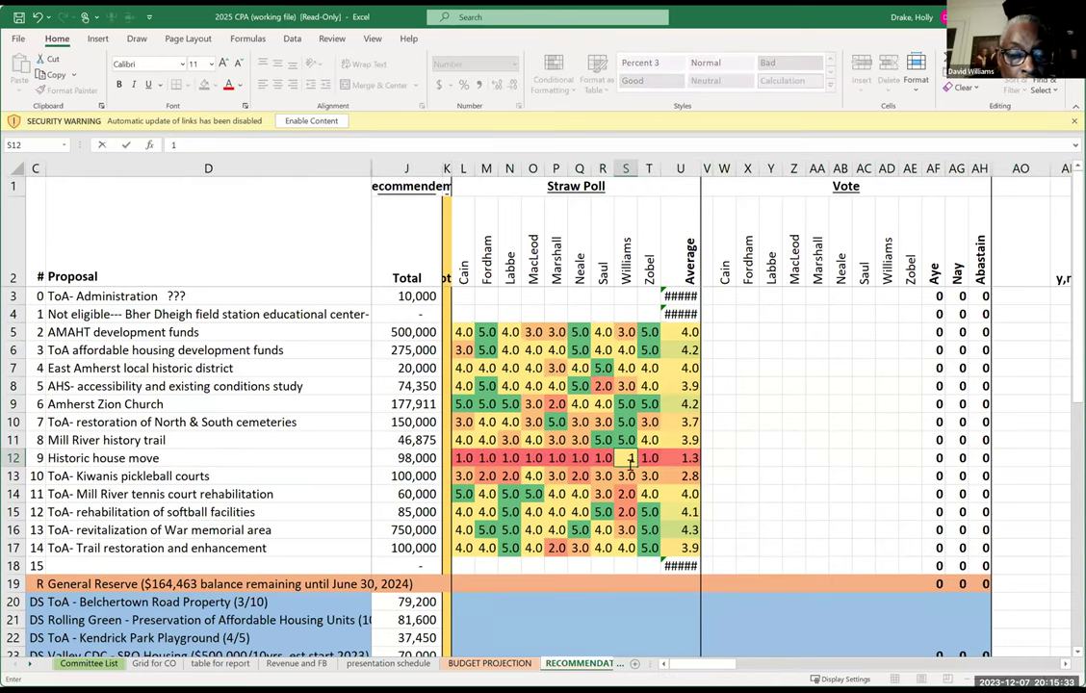
key("Return")
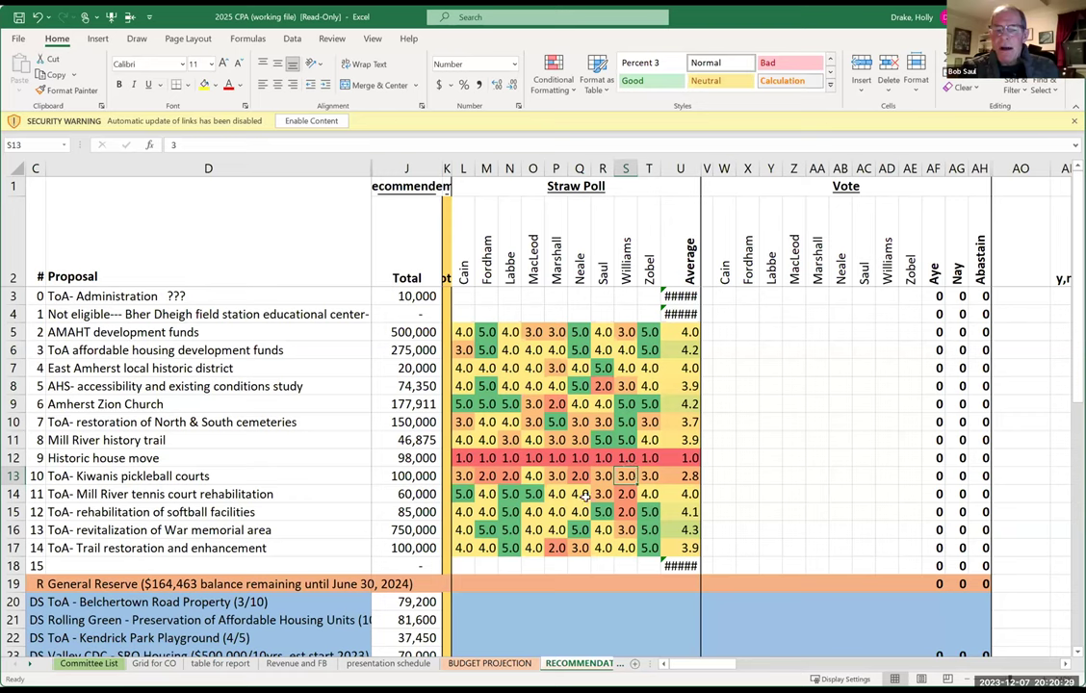
- Highlight the Kiwanis pickleball courts row, and change the straw poll score in R14 for the Mill River tennis court rehabilitation to 4
left_click(11, 476)
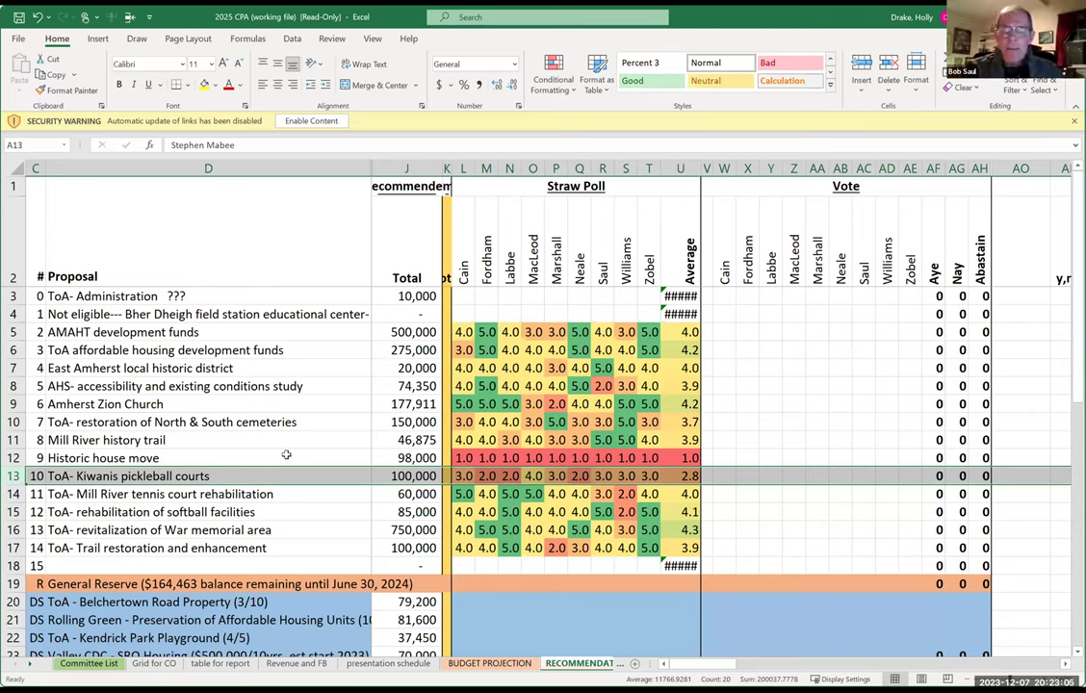
left_click(626, 475)
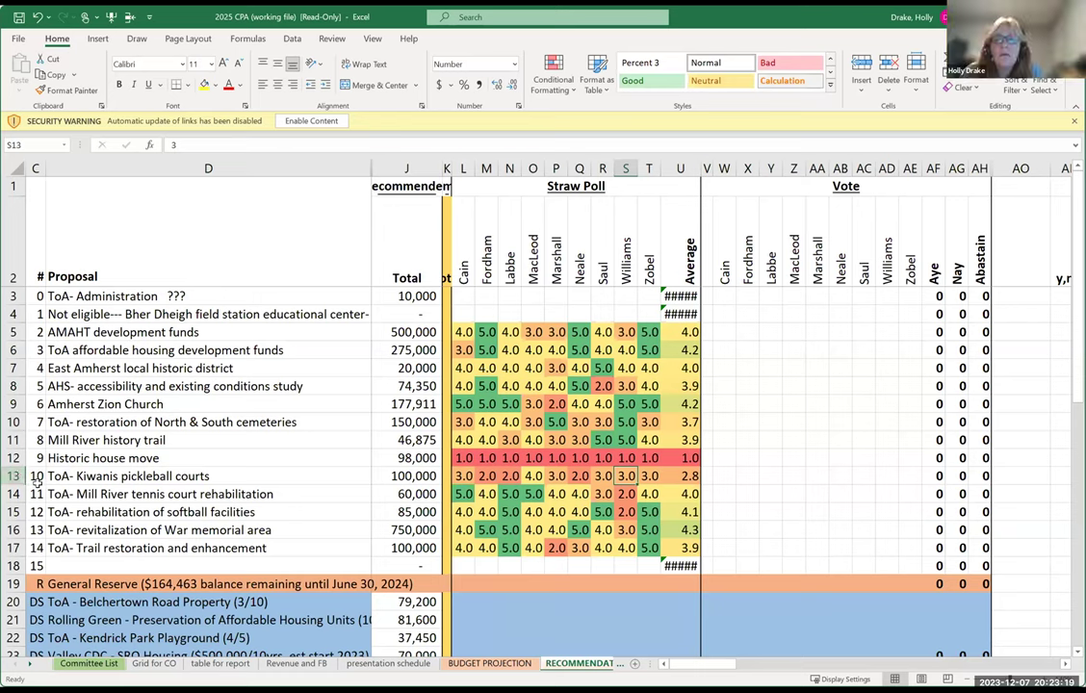
left_click(605, 477)
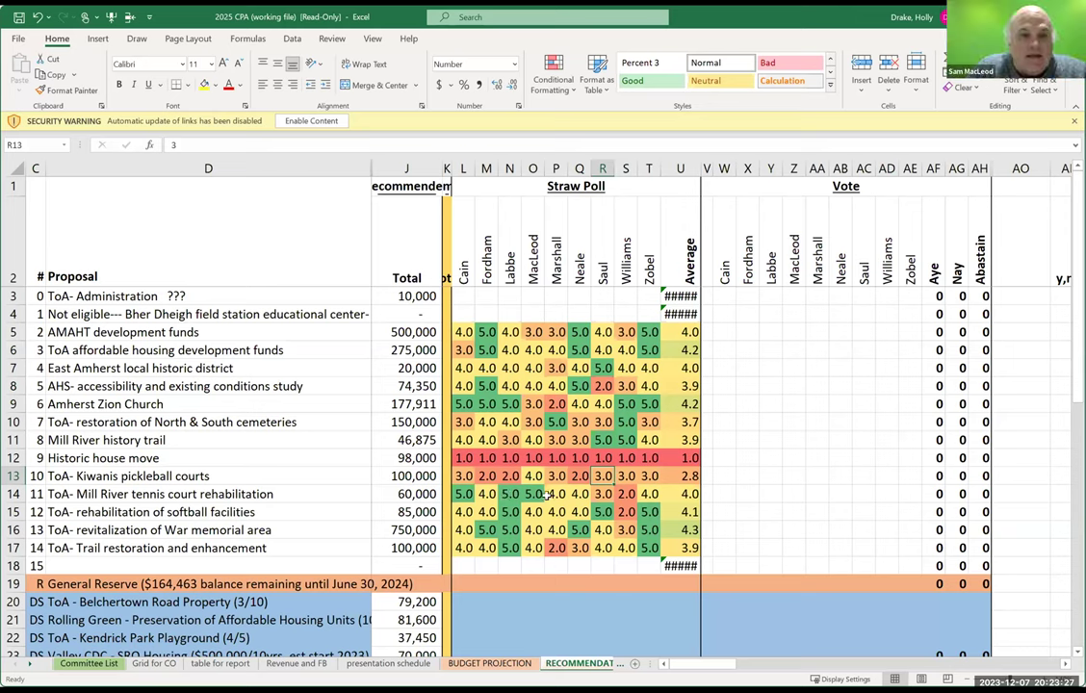
key("Down")
type("4")
key("Return")
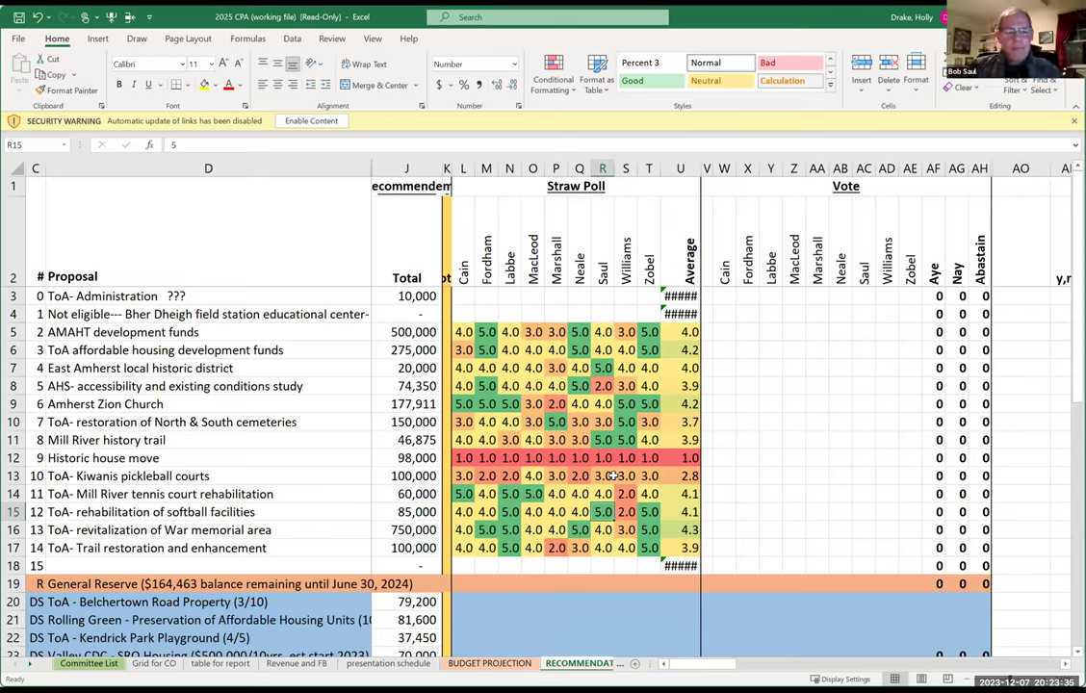
- Change the straw poll score in R13 for the Kiwanis pickleball courts to 4
left_click(611, 476)
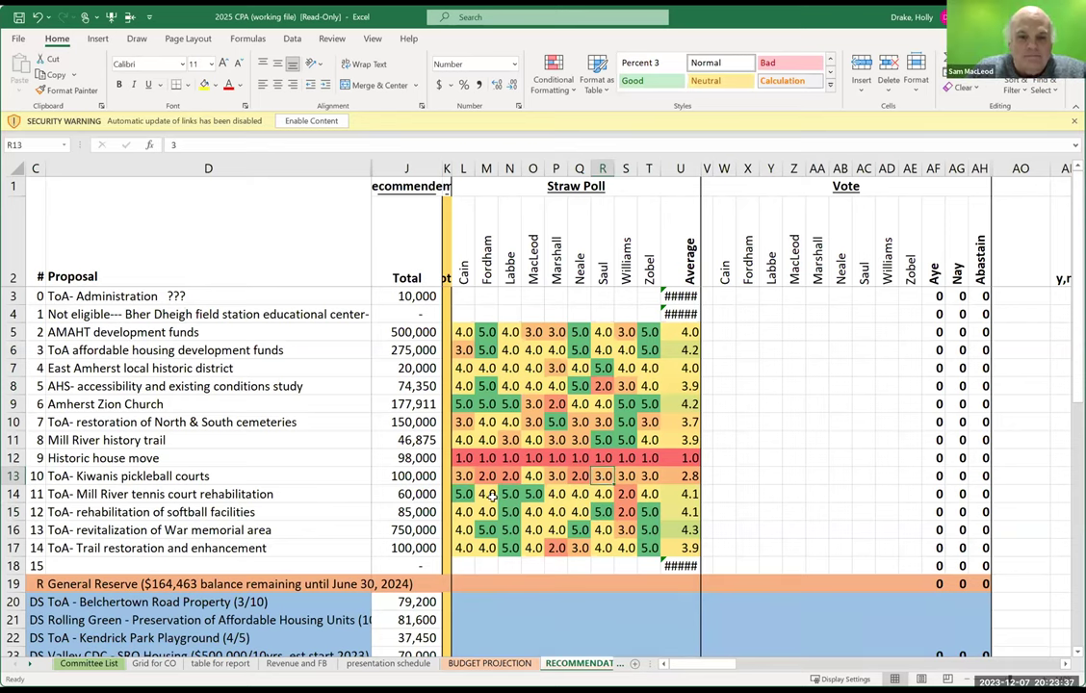
type("4")
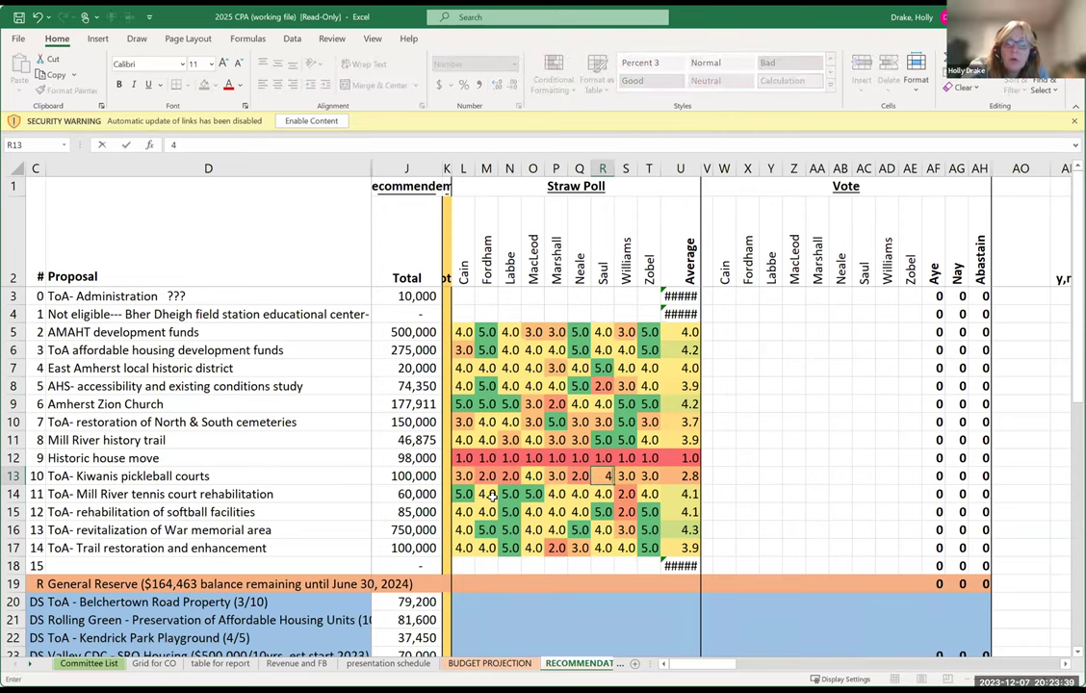
key("Return")
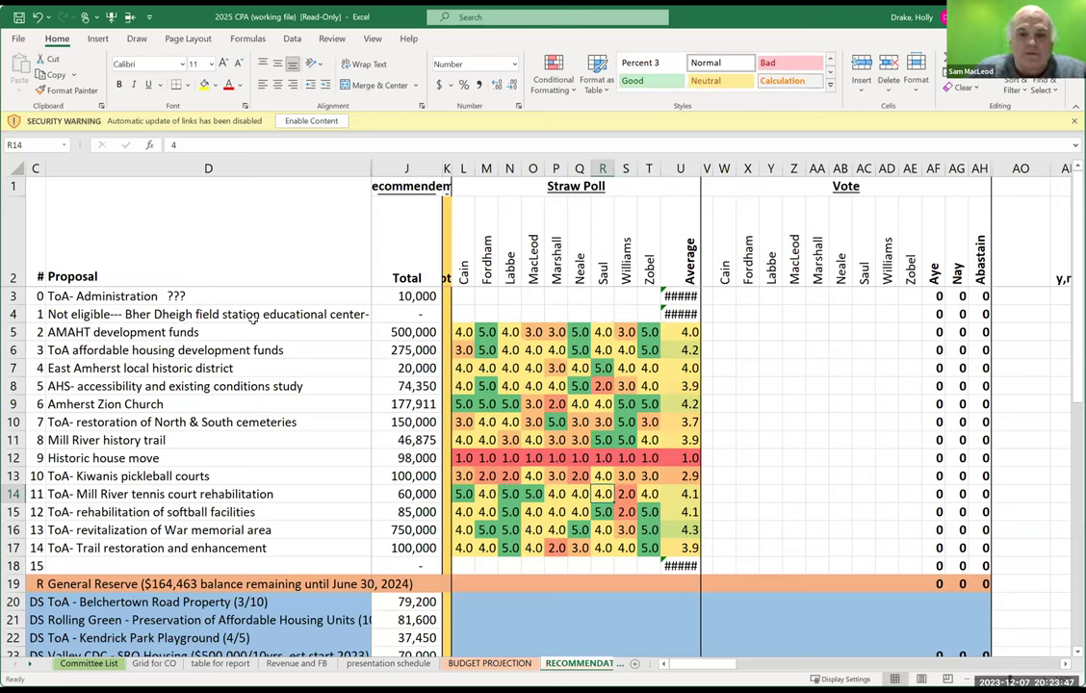
- Highlight the Mill River tennis court rehabilitation row and change its straw poll score in S14 to 4
left_click(29, 495)
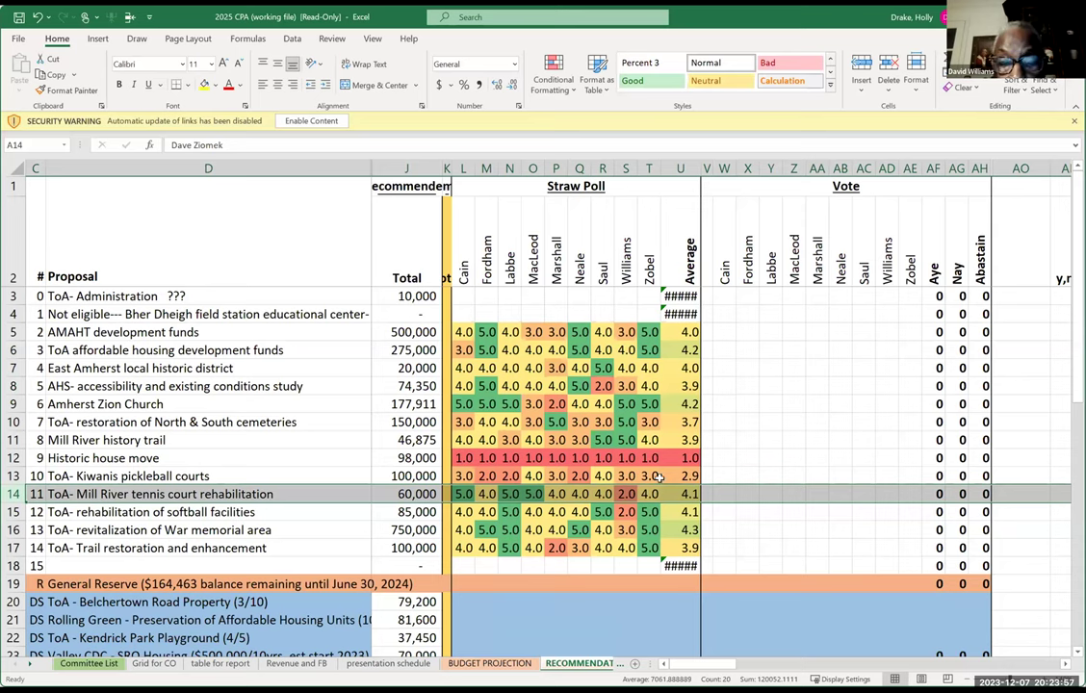
left_click(627, 498)
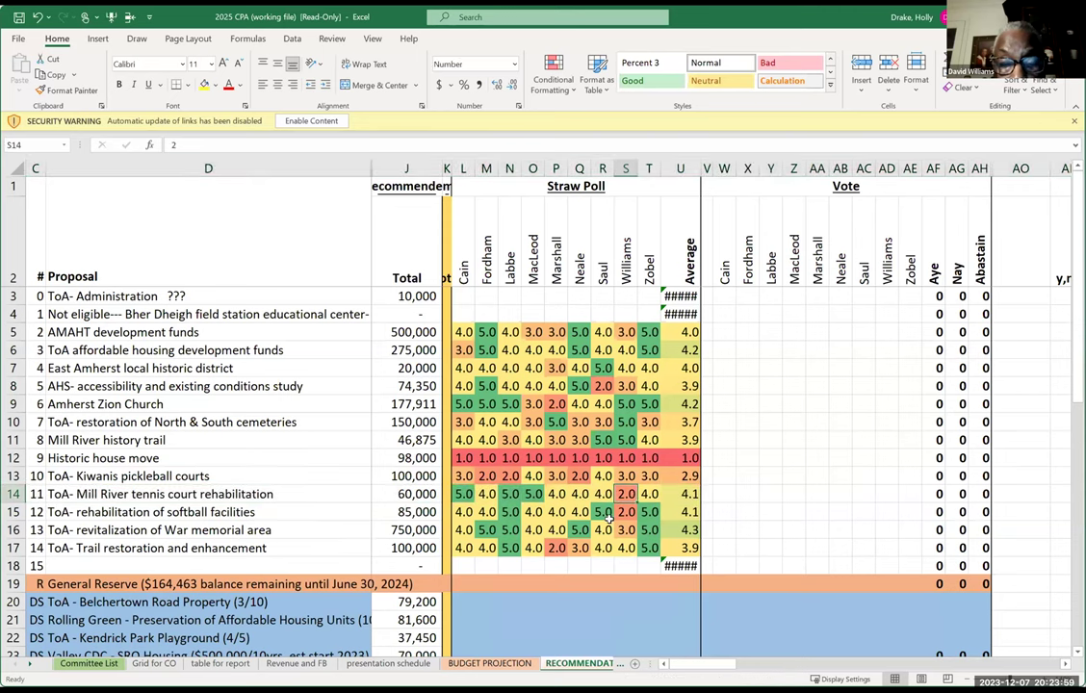
type("4")
key("Return")
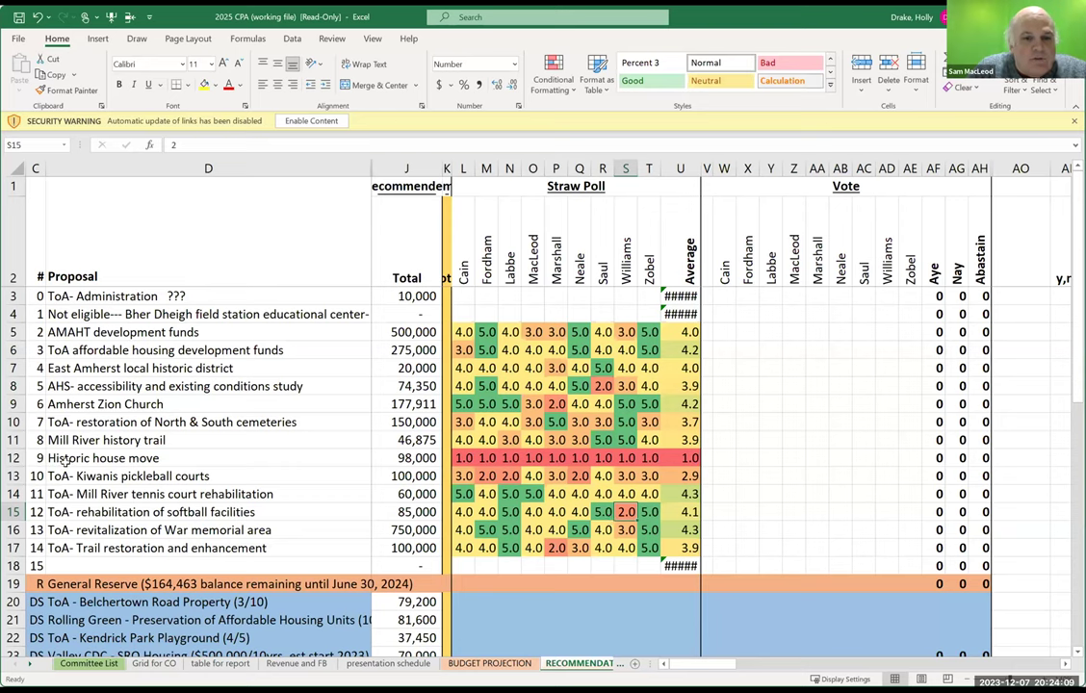
- Highlight the softball facilities rehabilitation row and change its straw poll score in S15 to 4
left_click(16, 512)
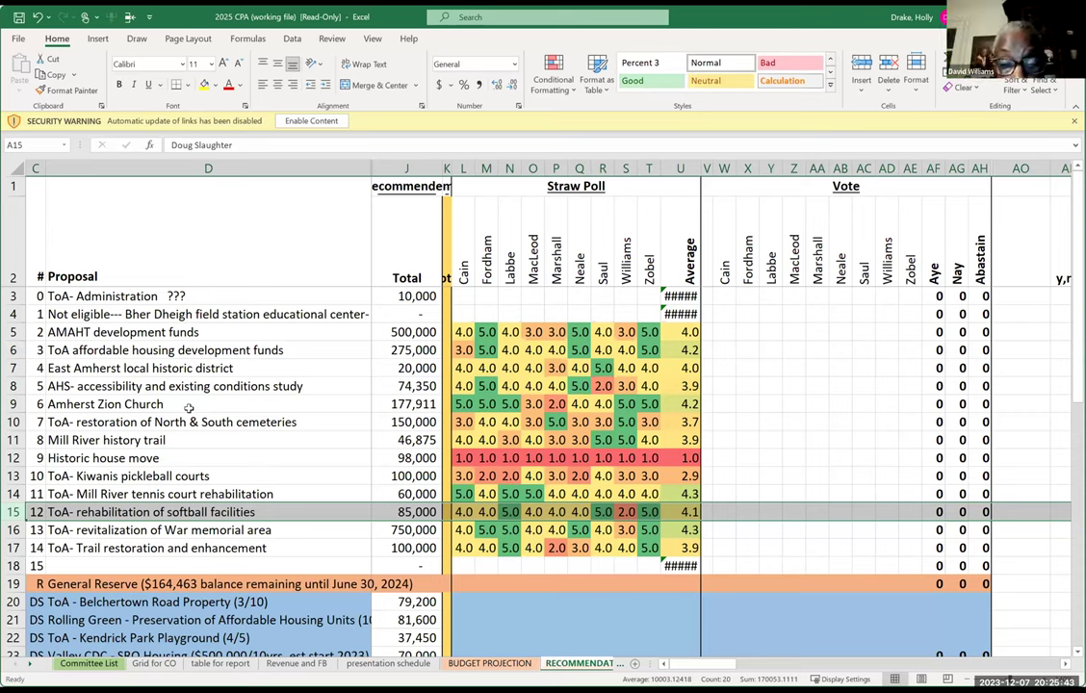
left_click(626, 513)
type("2")
key("BackSpace")
type("4")
key("Return")
key("Return")
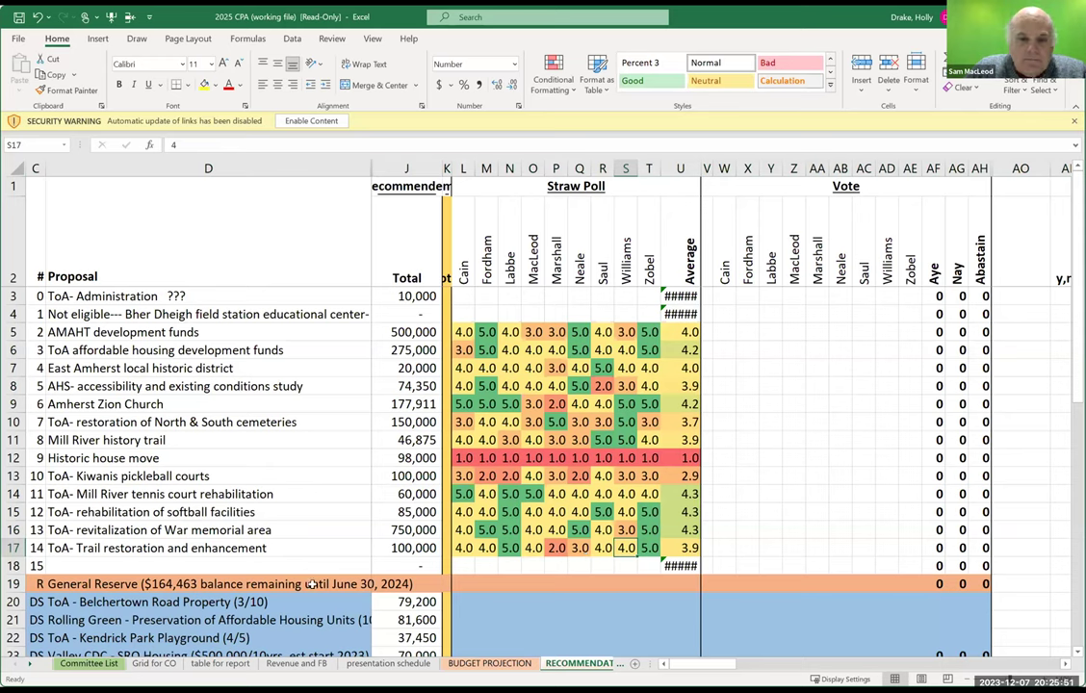
- Point out rows 15 and 16 for the softball facilities and War memorial proposals, and review the debt service, total and reserve rows below
left_click(15, 513)
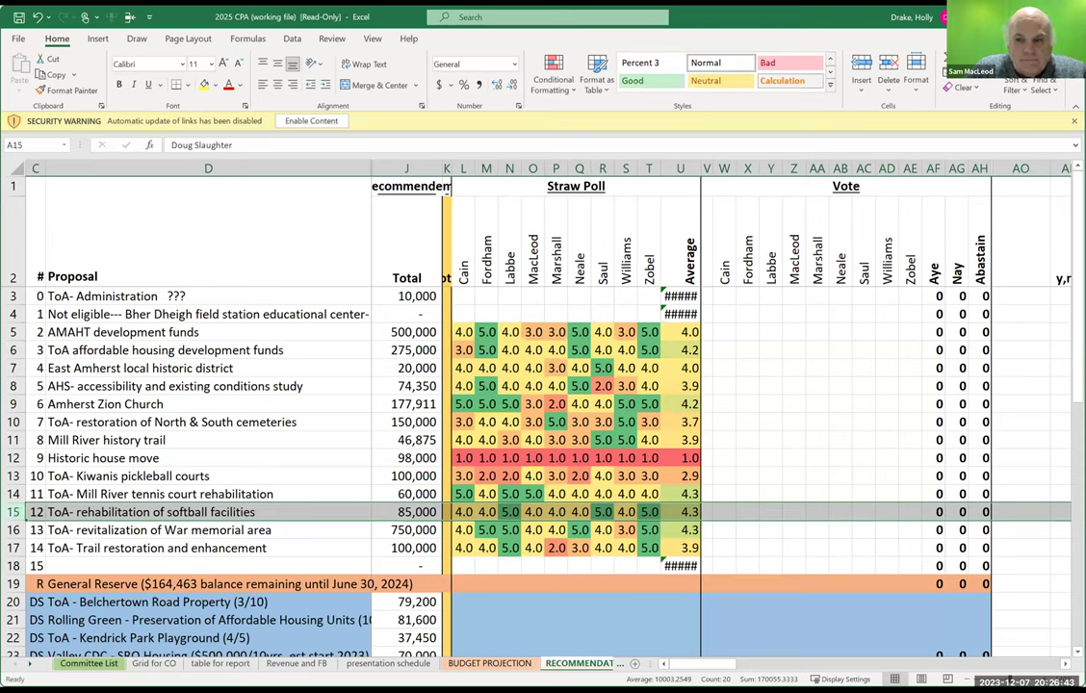
left_click(13, 530)
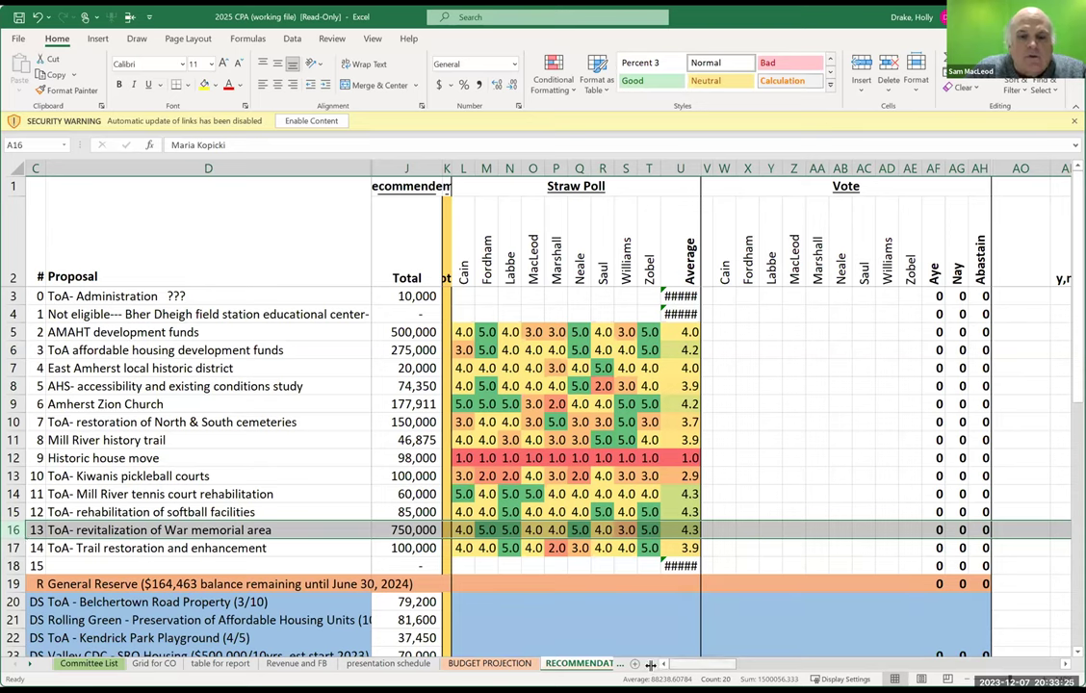
scroll(572, 393, "down", 4)
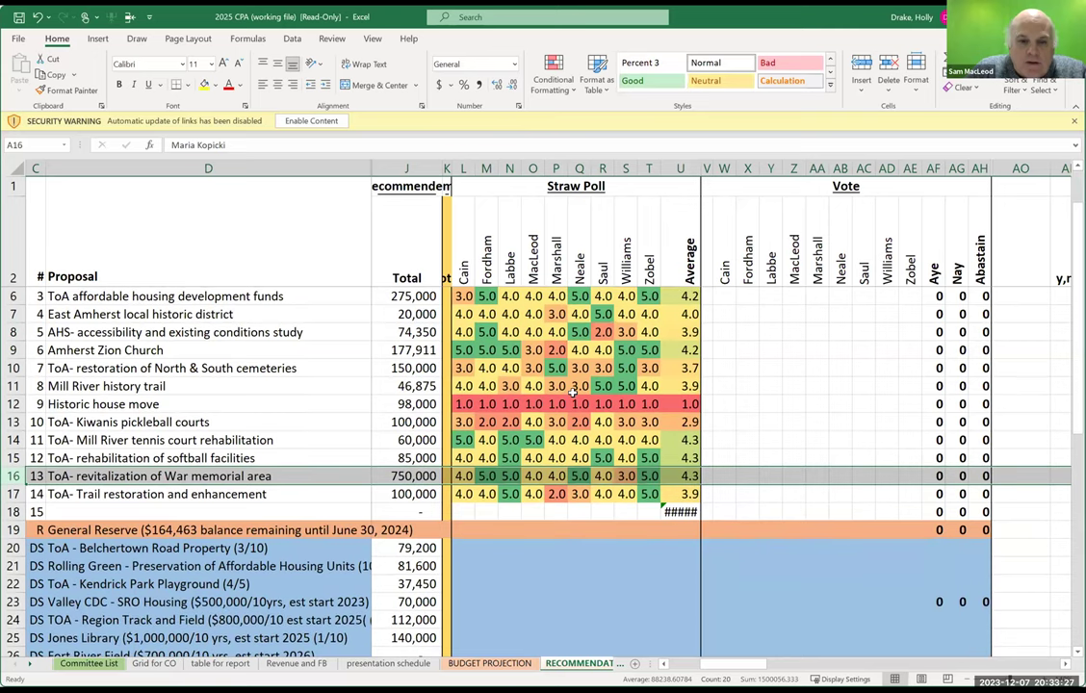
scroll(572, 393, "down", 1)
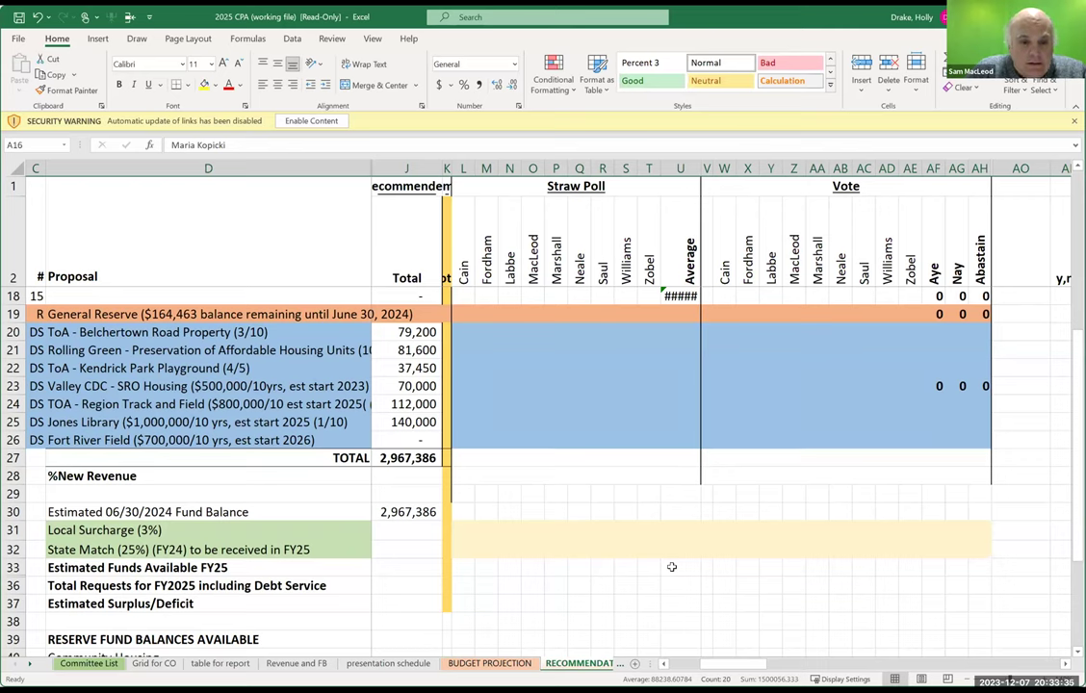
scroll(672, 568, "down", 5)
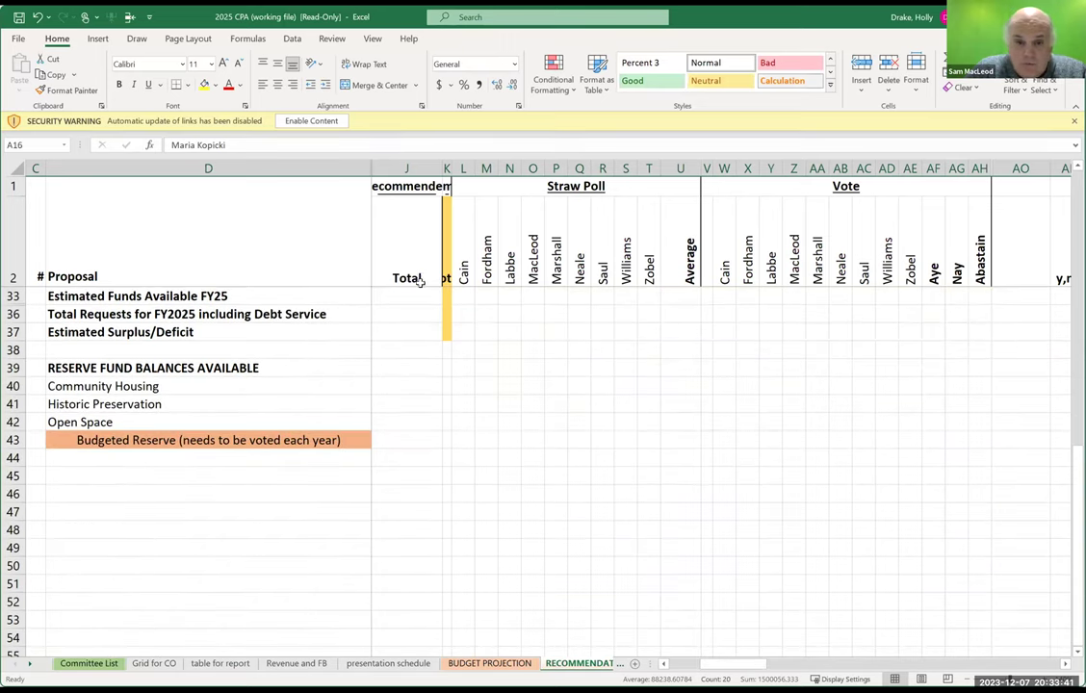
scroll(371, 287, "up", 10)
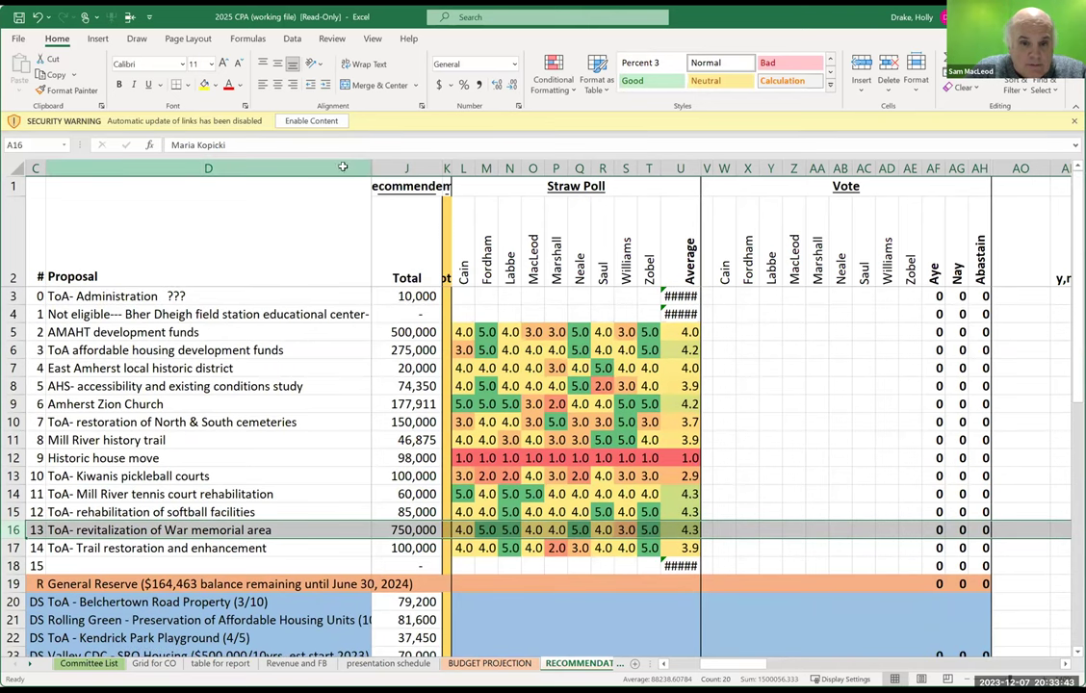
- Unhide the recommended-amount columns E to I between Proposal and Total, and review the debt service, total and fund balance rows
left_click_drag(365, 168, 406, 170)
right_click(425, 171)
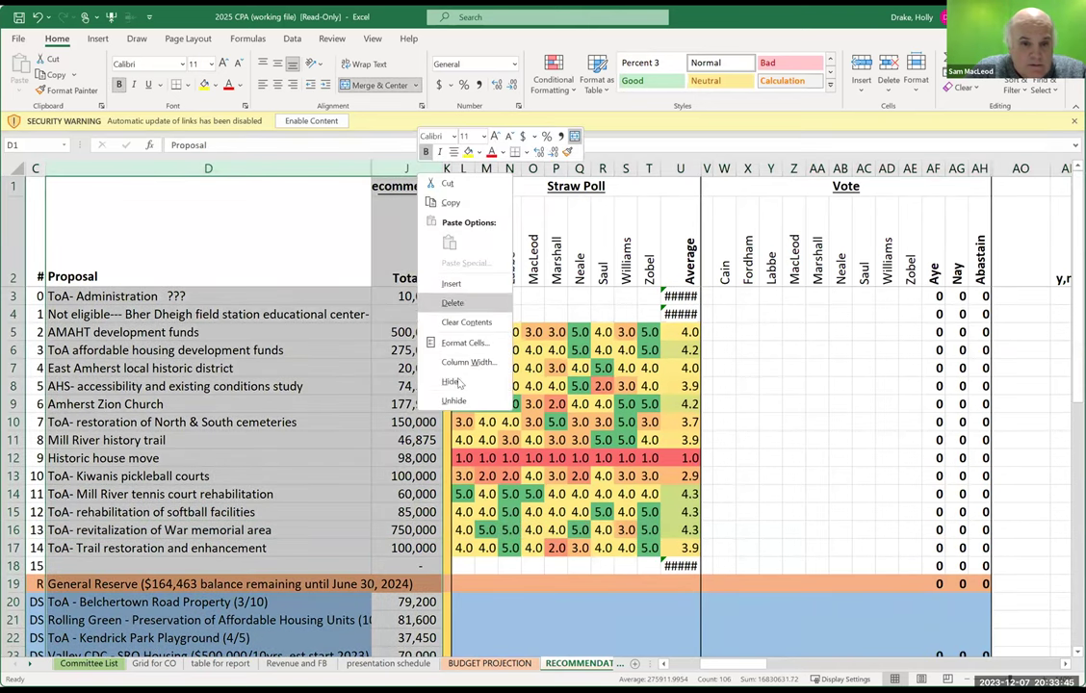
key("u")
scroll(424, 338, "down", 5)
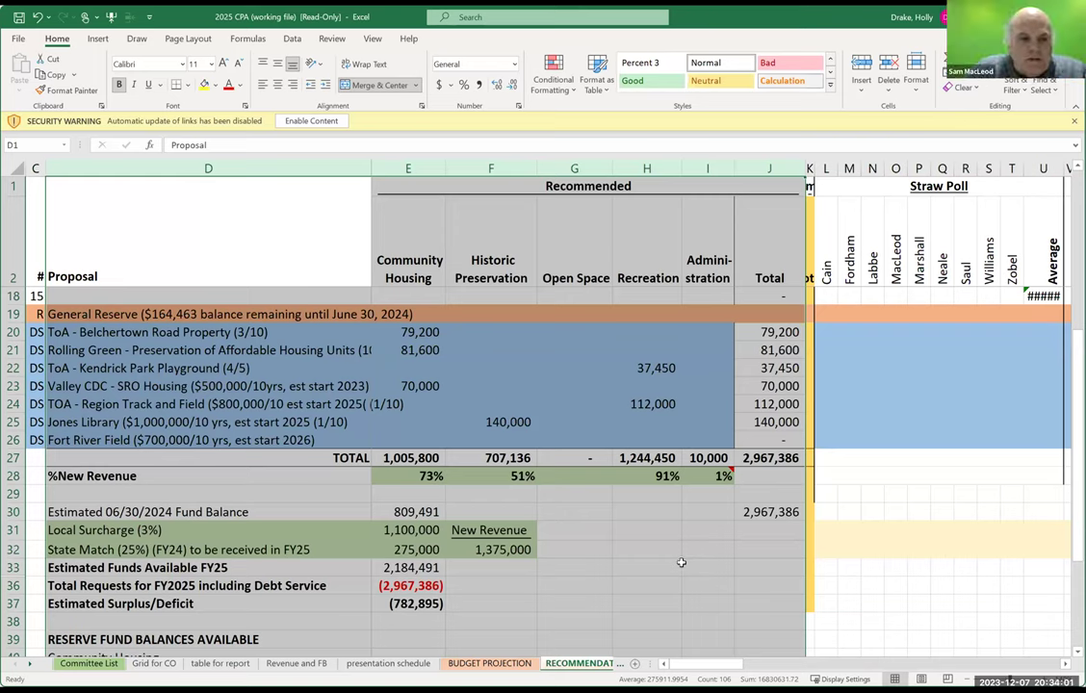
scroll(704, 503, "up", 2)
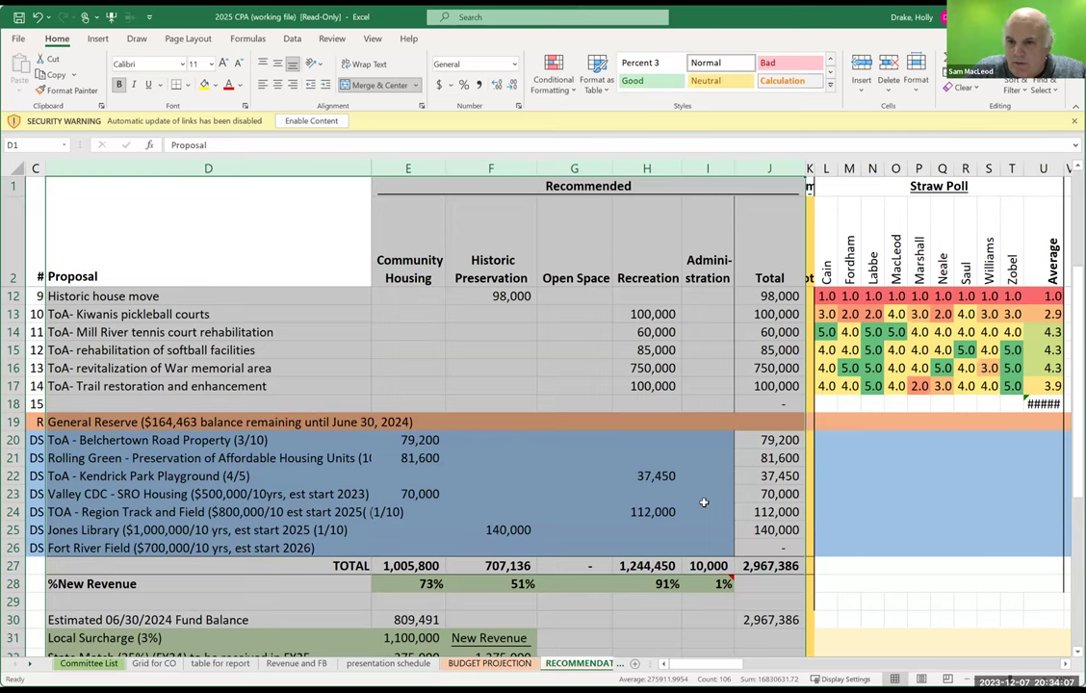
- Compare the FY25 debt service and funding shortfall on the BUDGET PROJECTION sheet with the totals on the RECOMMENDATIONS sheet
left_click(510, 667)
scroll(560, 521, "down", 2)
scroll(559, 524, "down", 4)
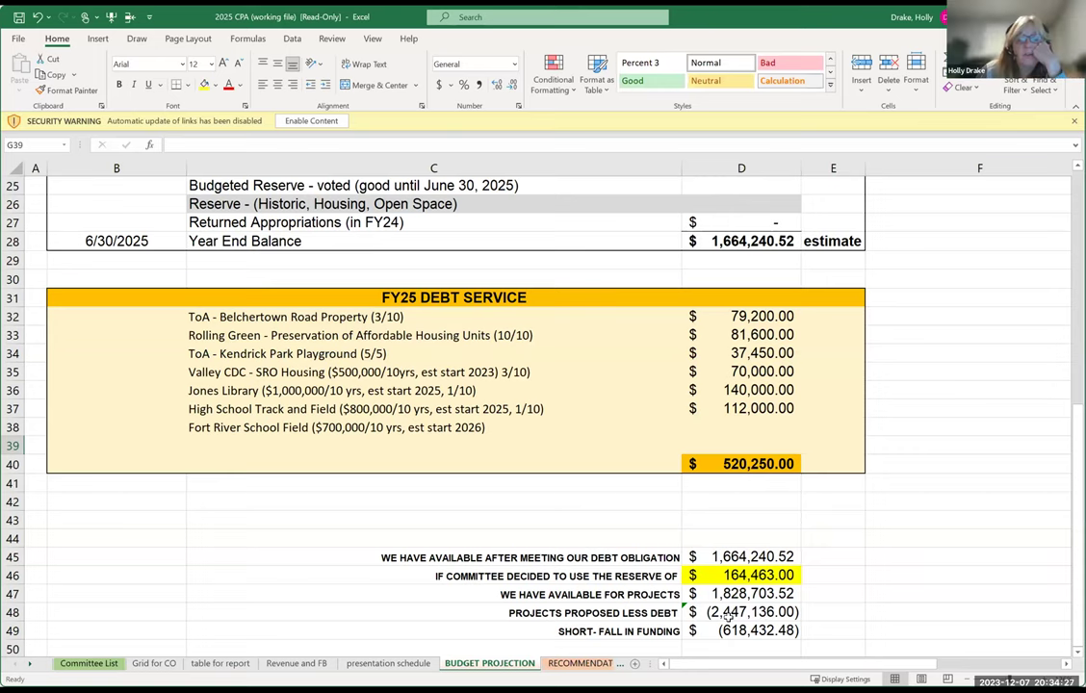
left_click(578, 663)
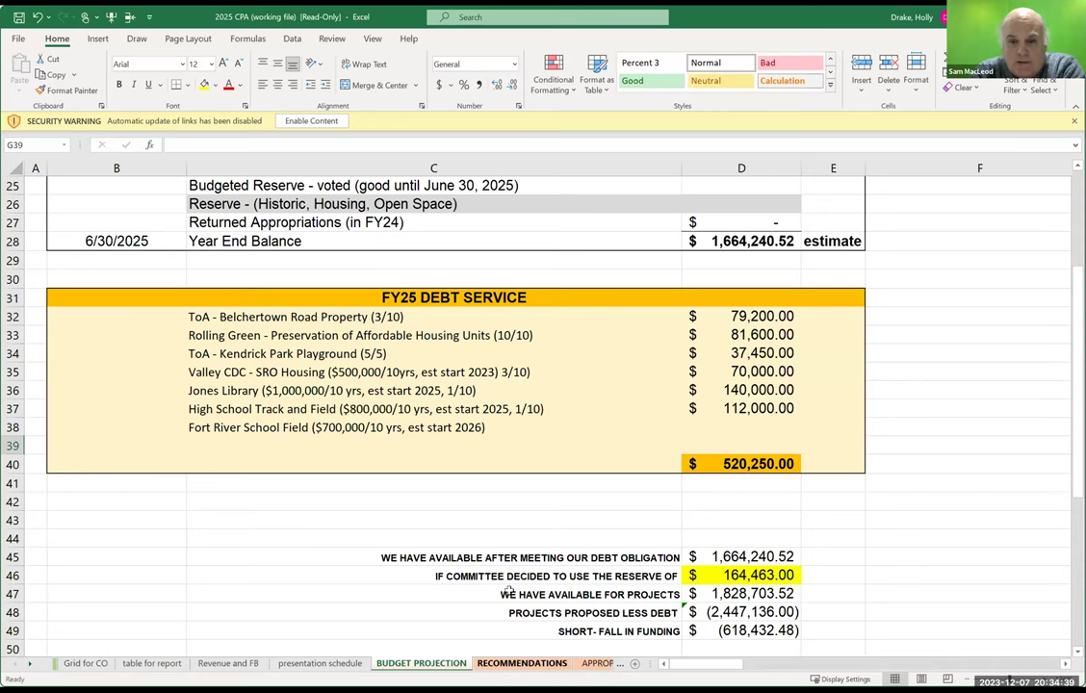
scroll(567, 570, "down", 3)
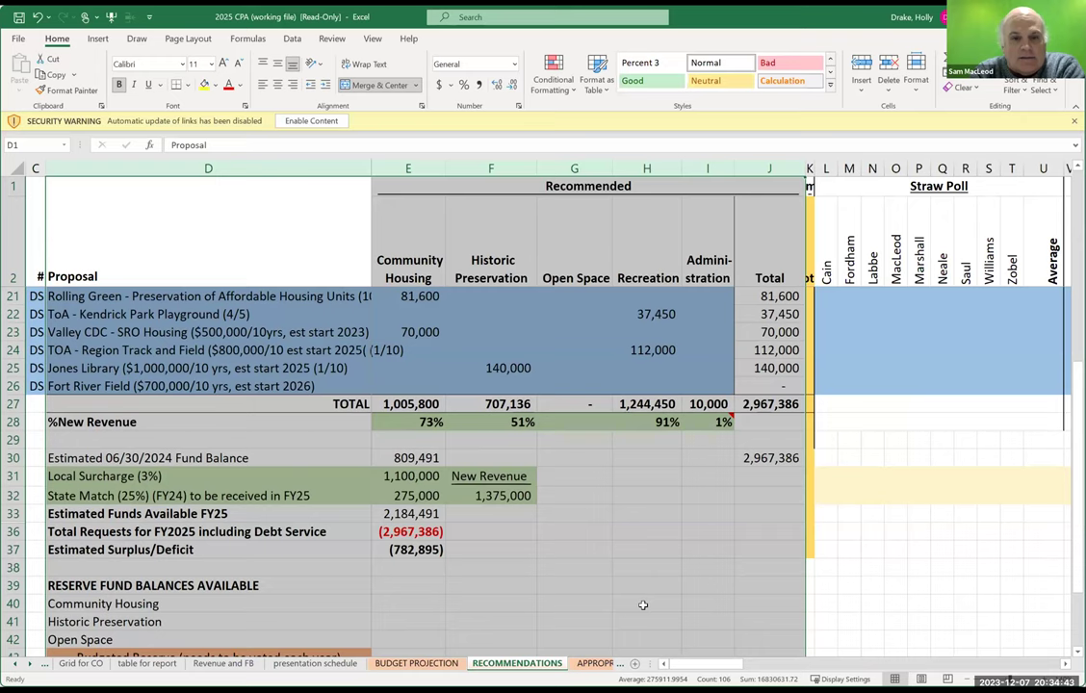
left_click(412, 665)
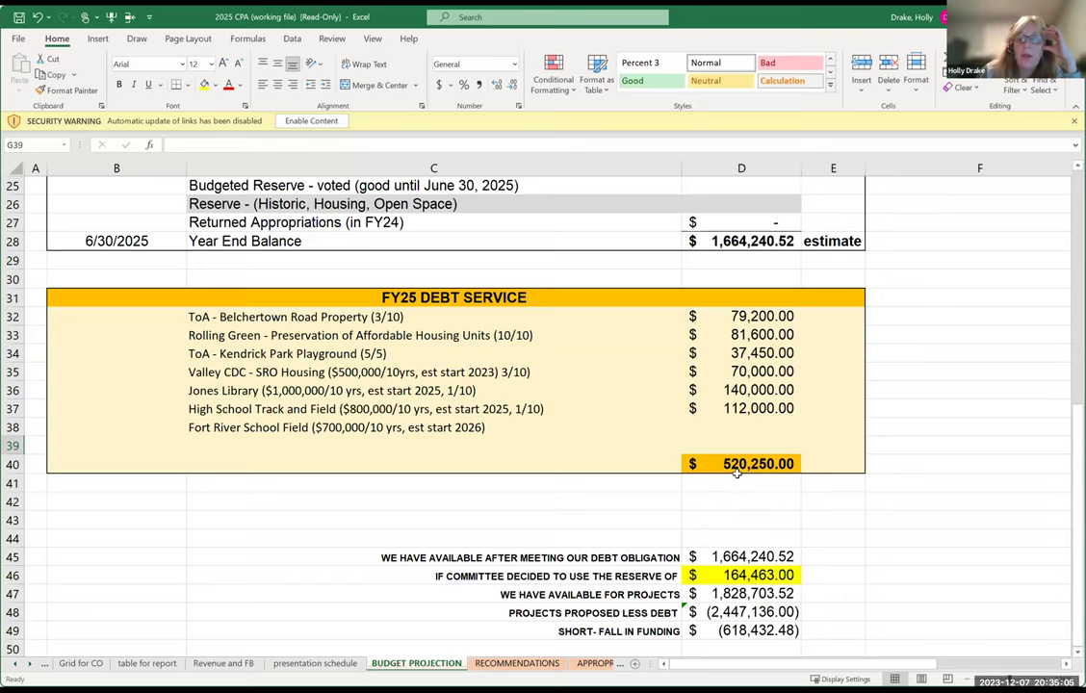
left_click(517, 663)
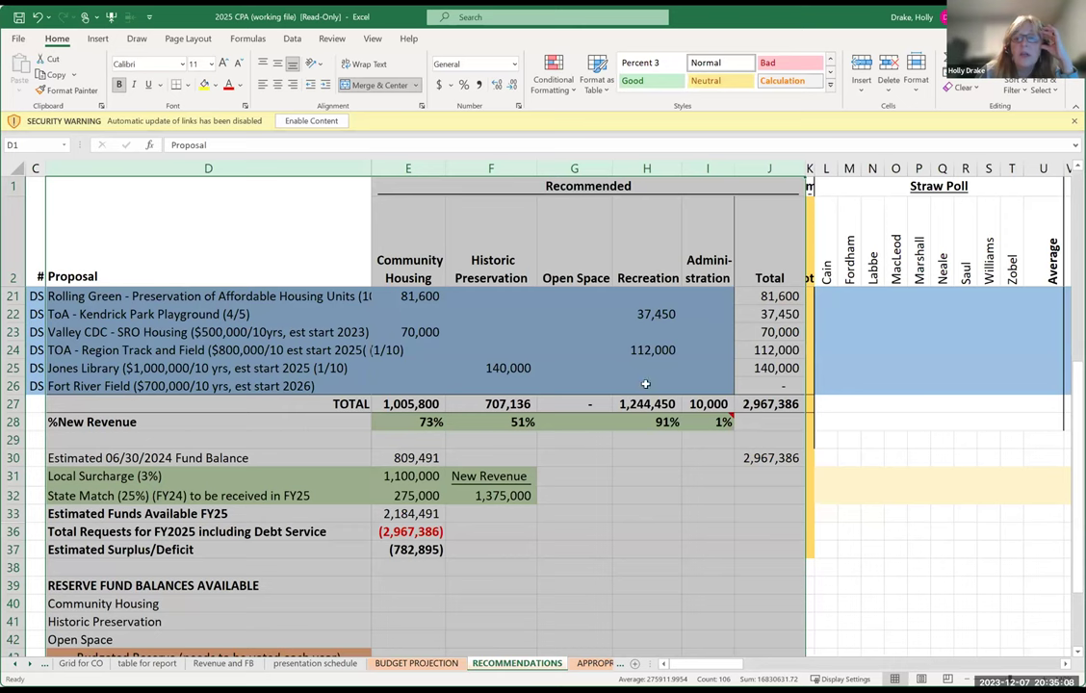
left_click(772, 408)
scroll(773, 413, "up", 2)
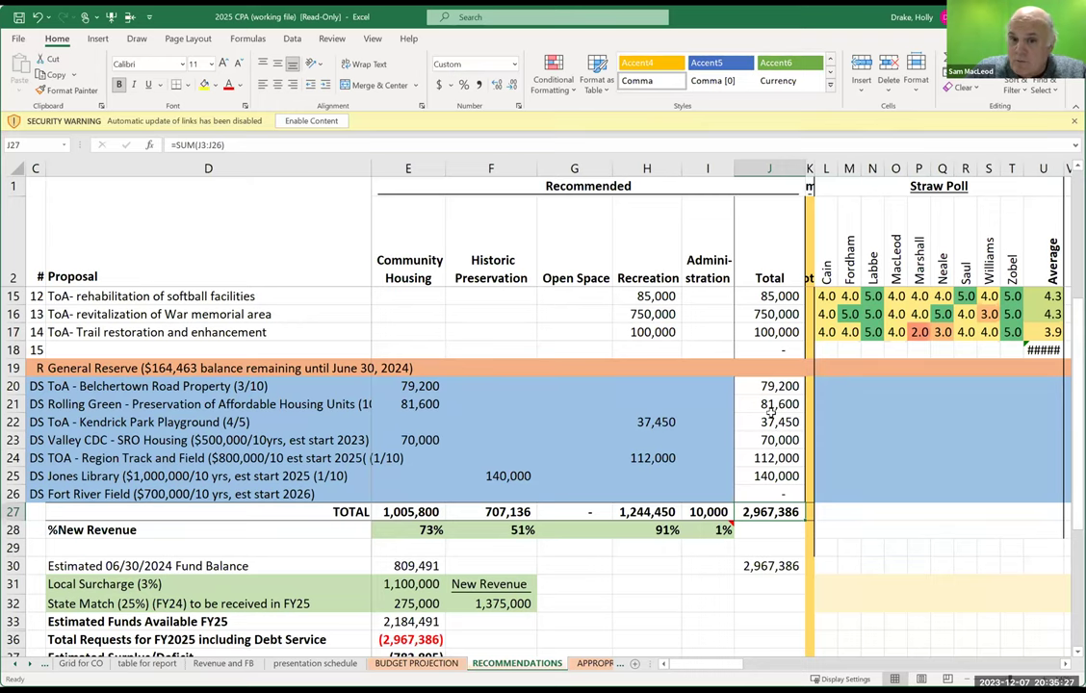
scroll(770, 409, "down", 1)
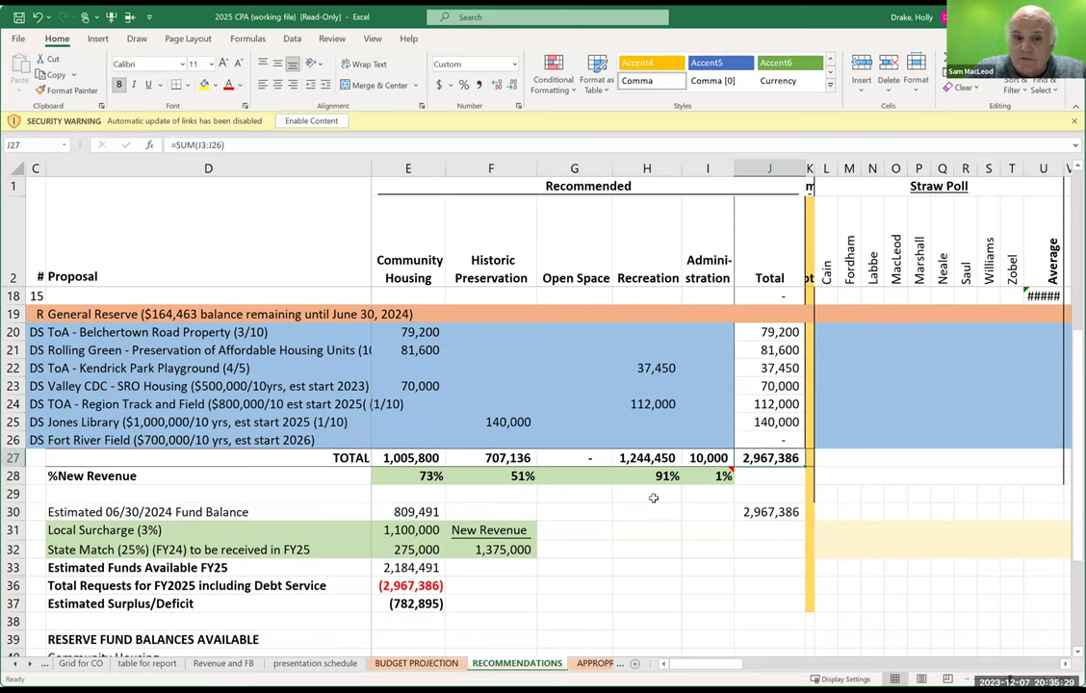
- Clear the reserve amount in D46 on the BUDGET PROJECTION sheet to test the shortfall without it, and restore 164463
left_click(415, 663)
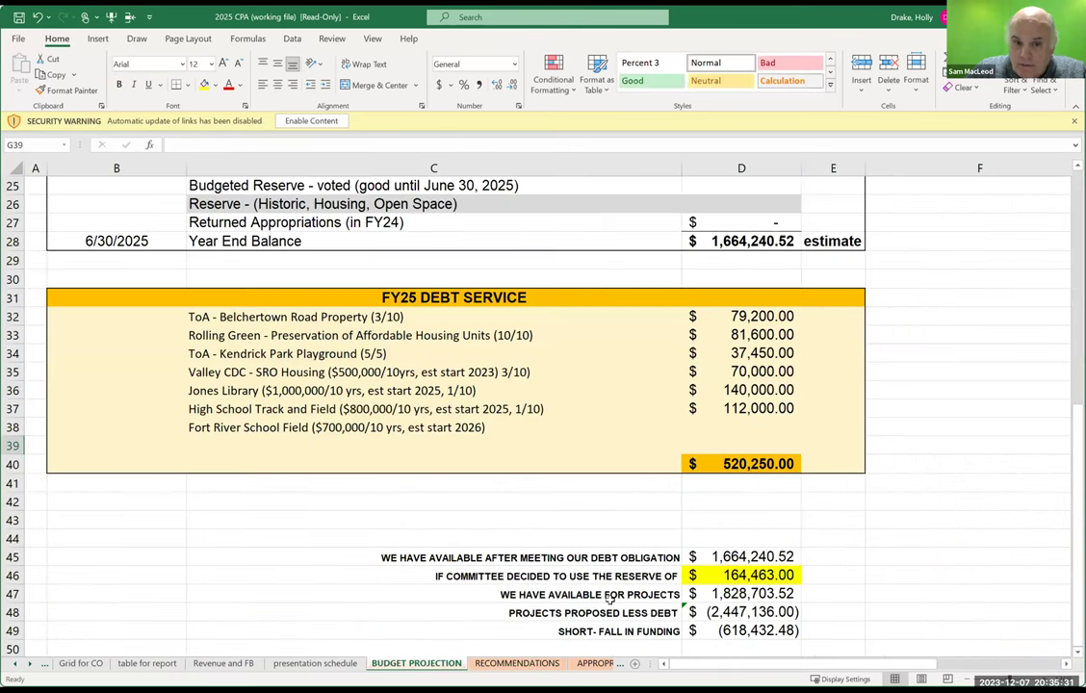
left_click(734, 574)
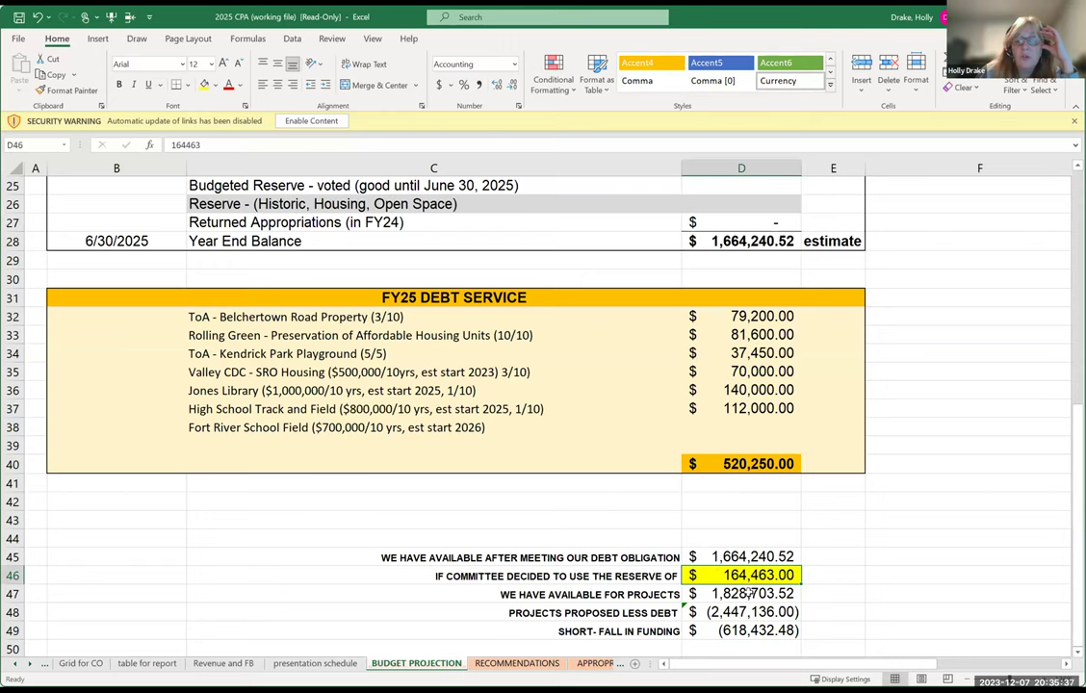
left_click(732, 630)
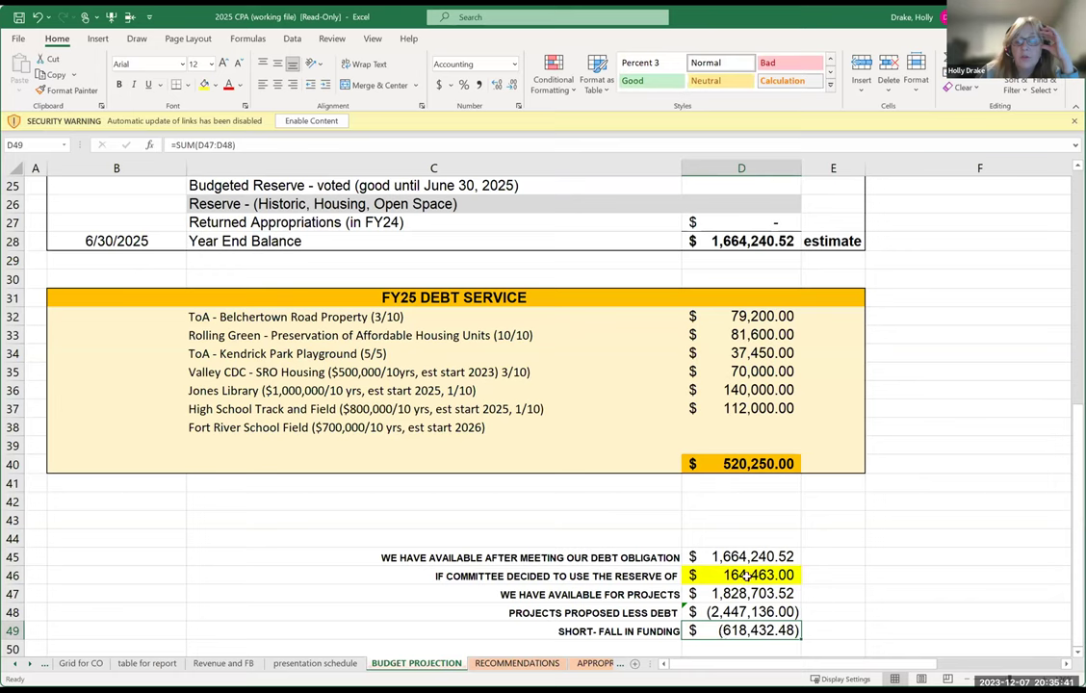
key("Up")
key("Up")
key("Up")
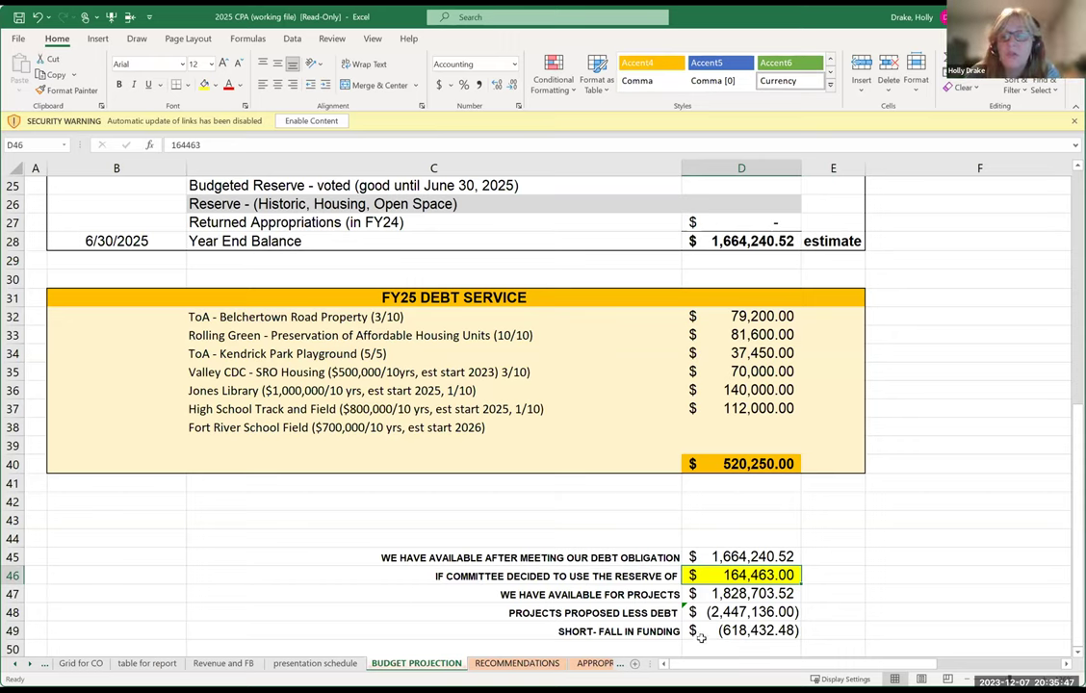
key("Delete")
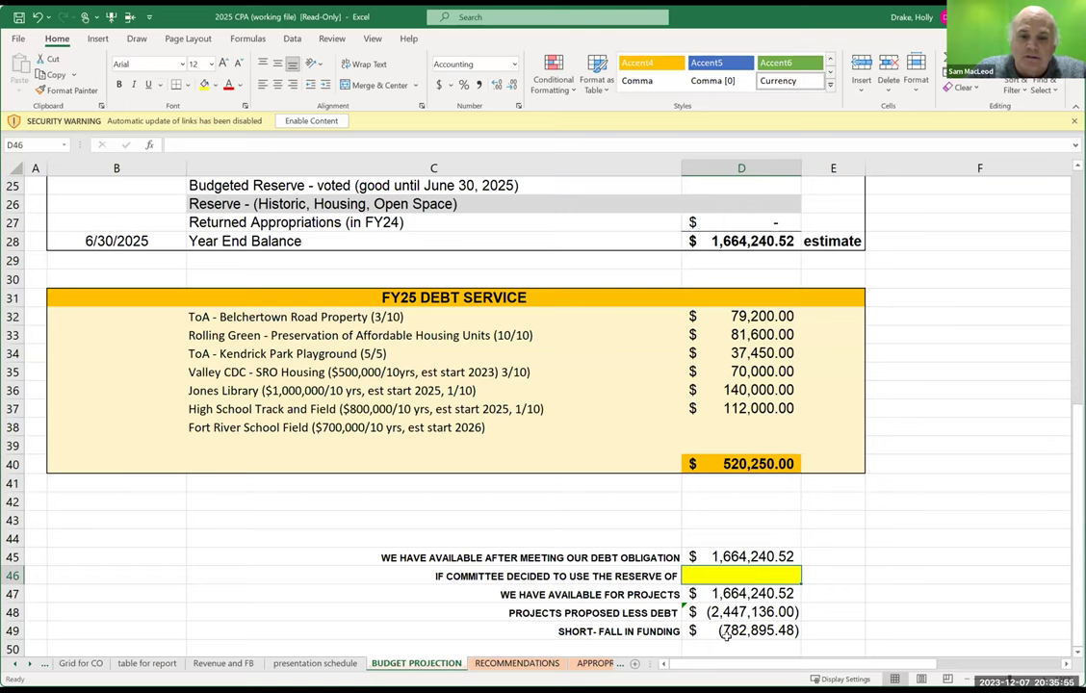
type("164463")
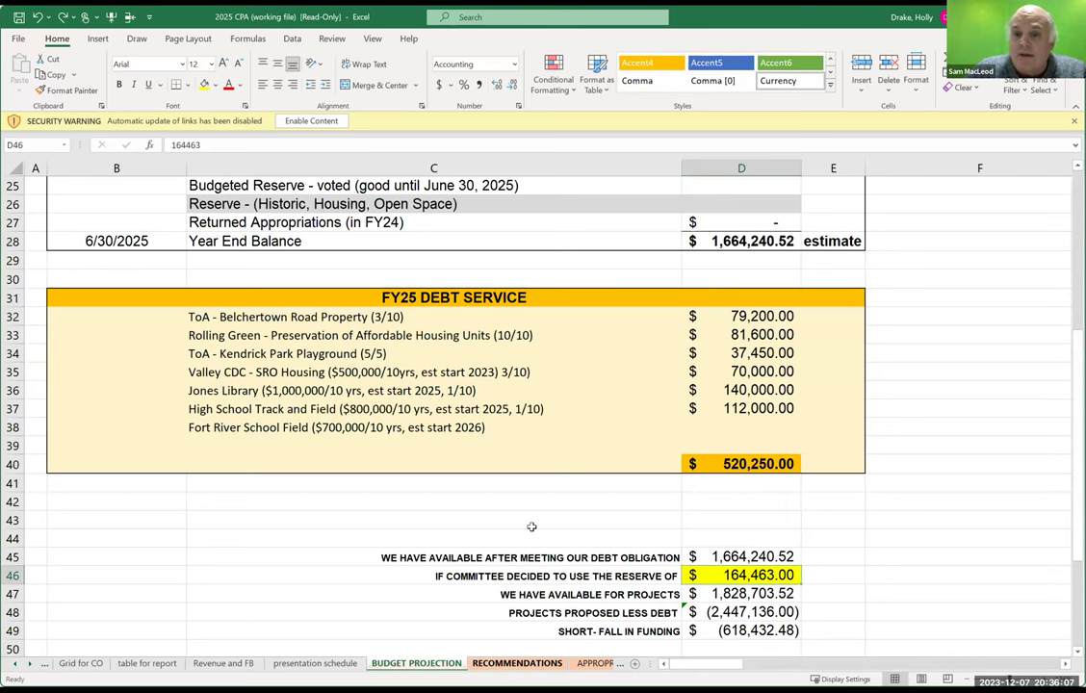
- Check the Estimated Surplus/Deficit in E37 on the RECOMMENDATIONS sheet and review the proposals' recommended amounts, Straw Poll and Vote columns
key("ctrl+Page_Down")
left_click(407, 604)
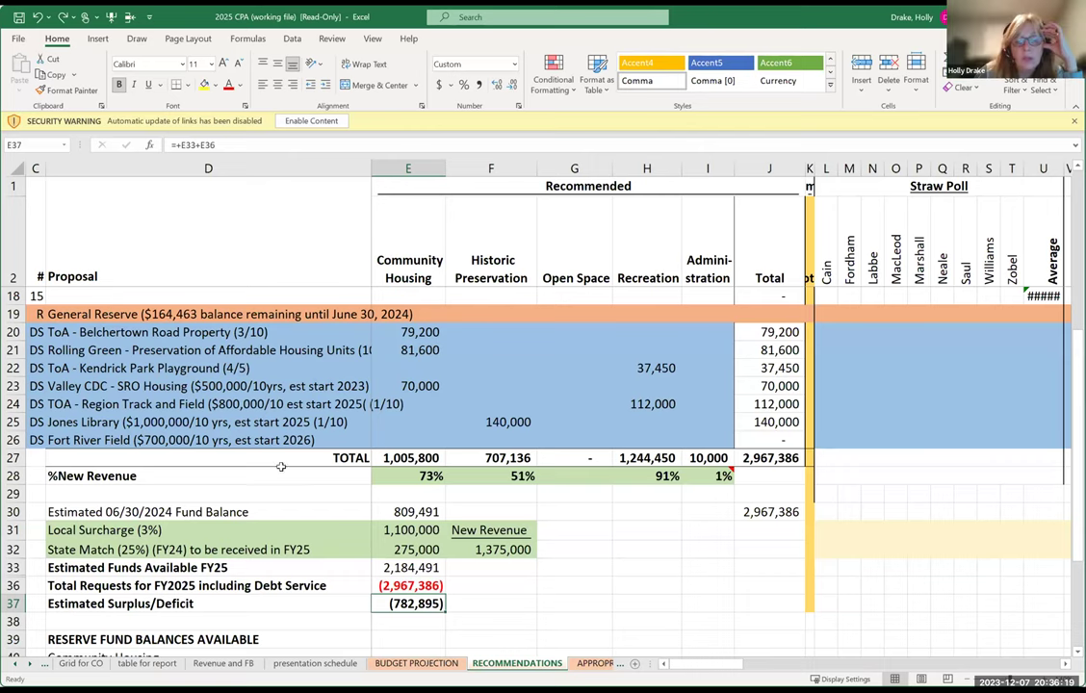
scroll(308, 539, "down", 2)
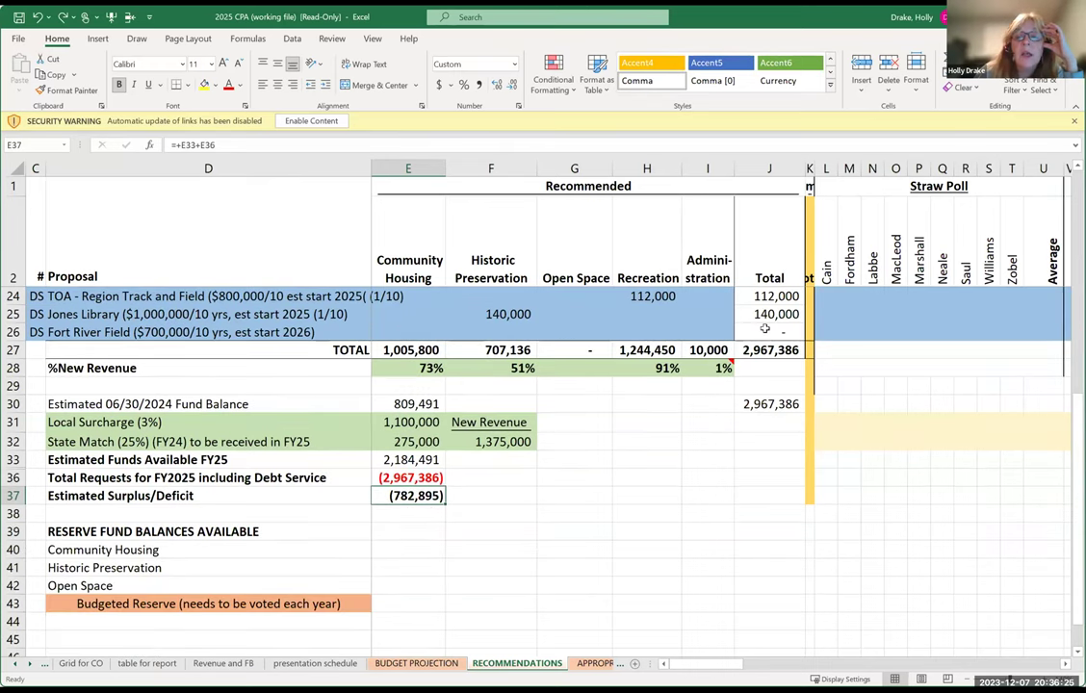
scroll(765, 328, "up", 7)
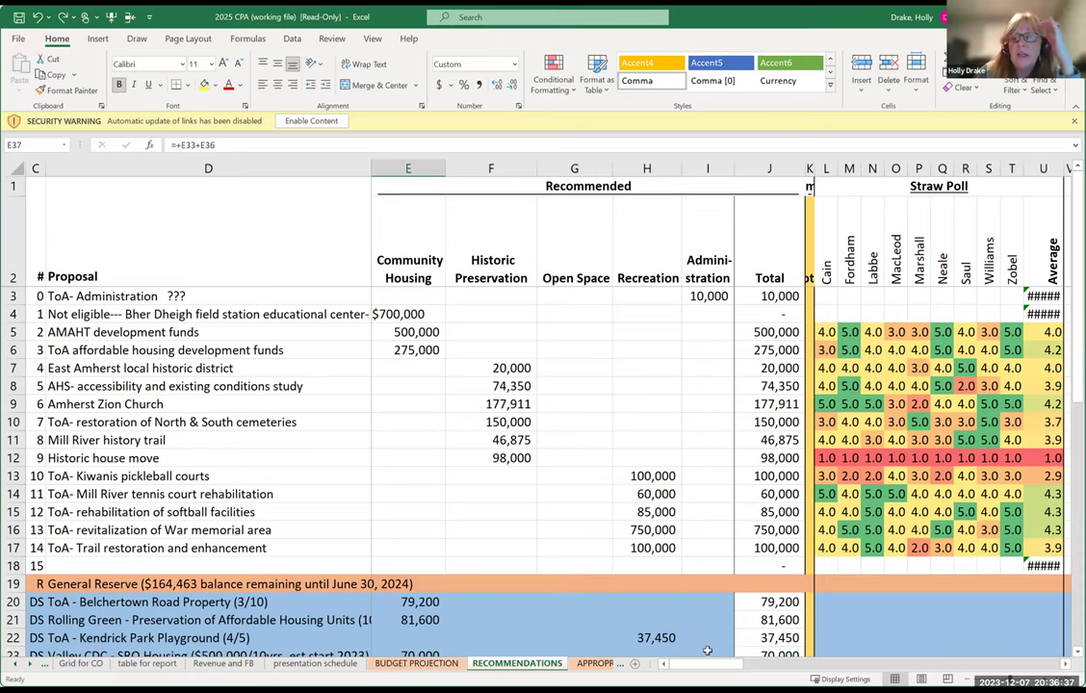
left_click_drag(761, 669, 834, 668)
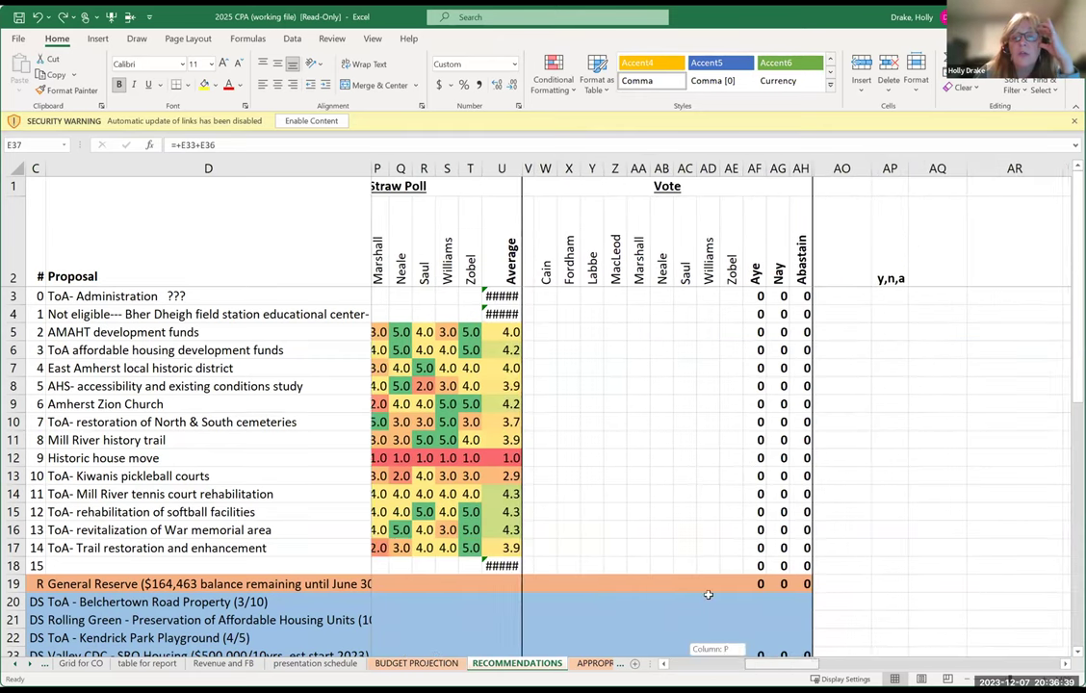
left_click(665, 665)
left_click_drag(665, 666, 665, 670)
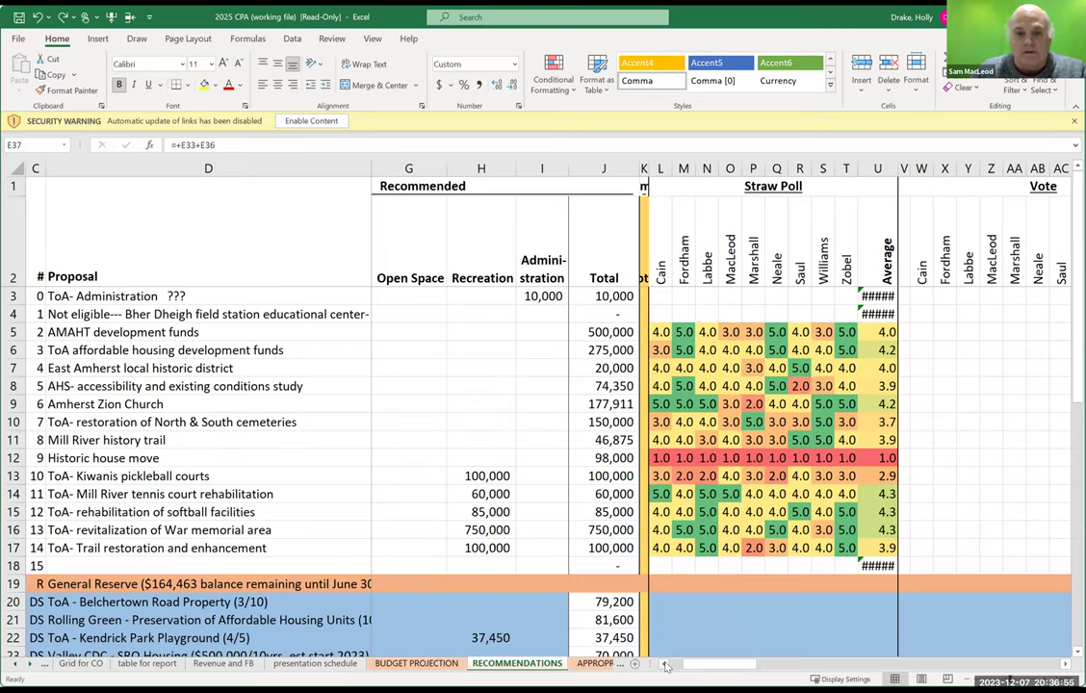
left_click(666, 665)
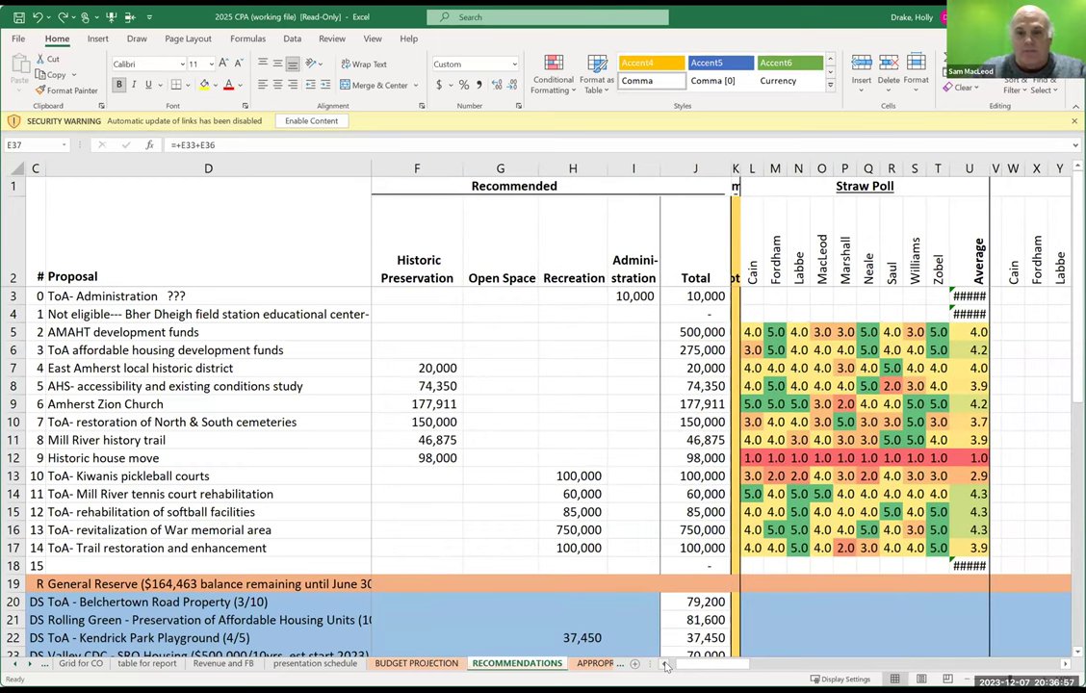
left_click(666, 665)
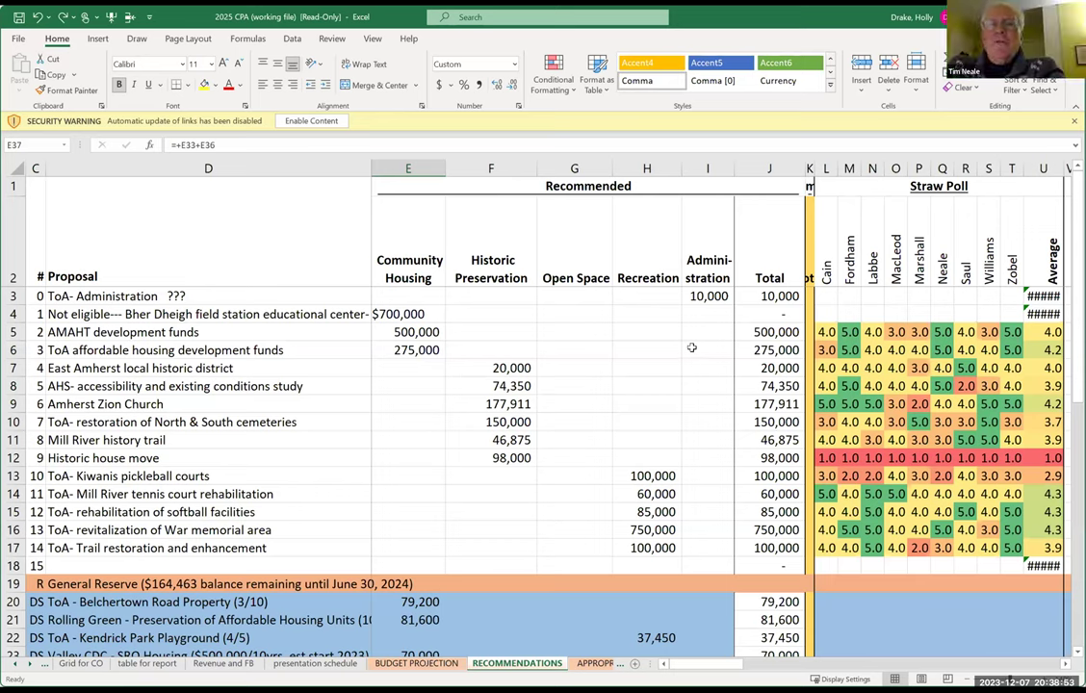
left_click(771, 332)
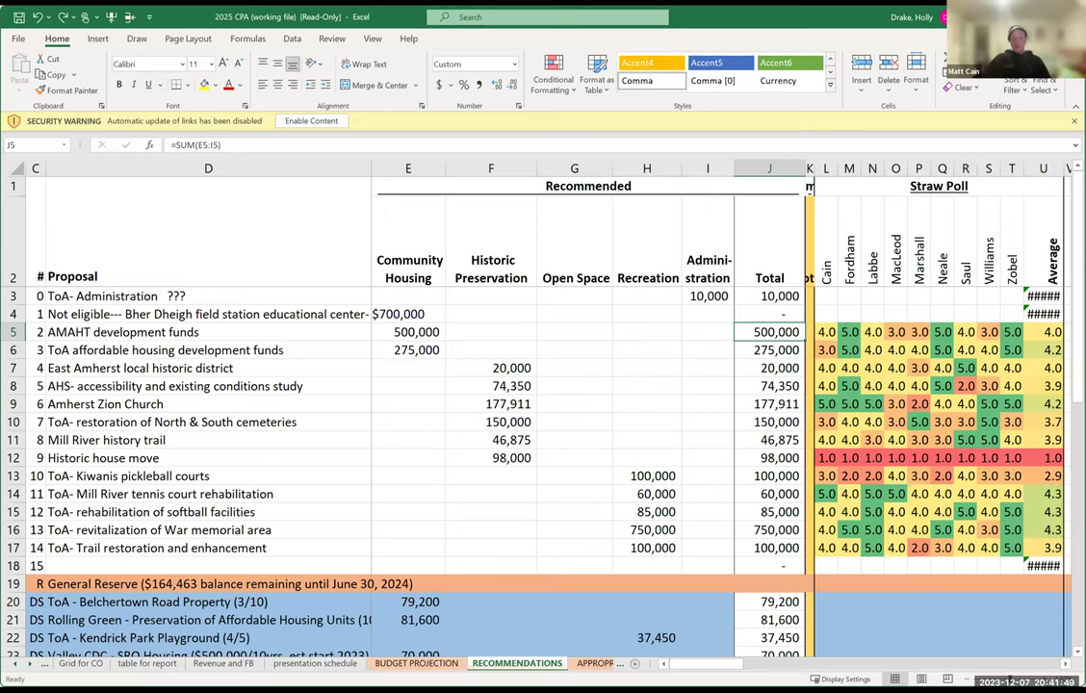
- Add a hyphen after "ToA" in proposal name D6 and after "AMAHT" in proposal name D5
double_click(73, 351)
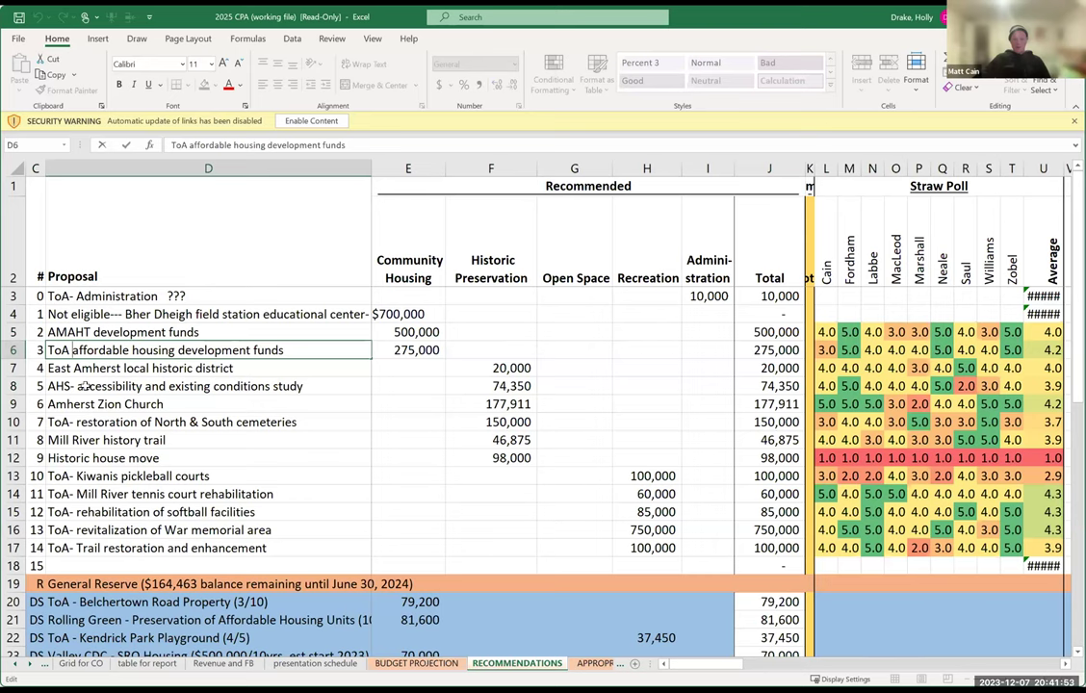
type("-")
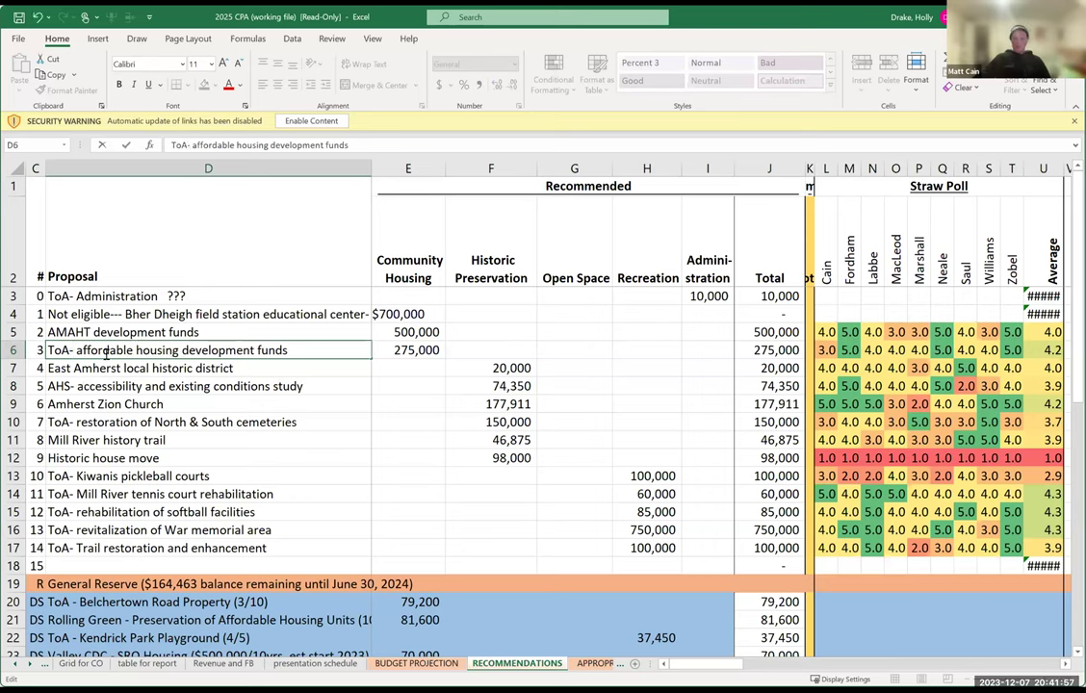
left_click(87, 331)
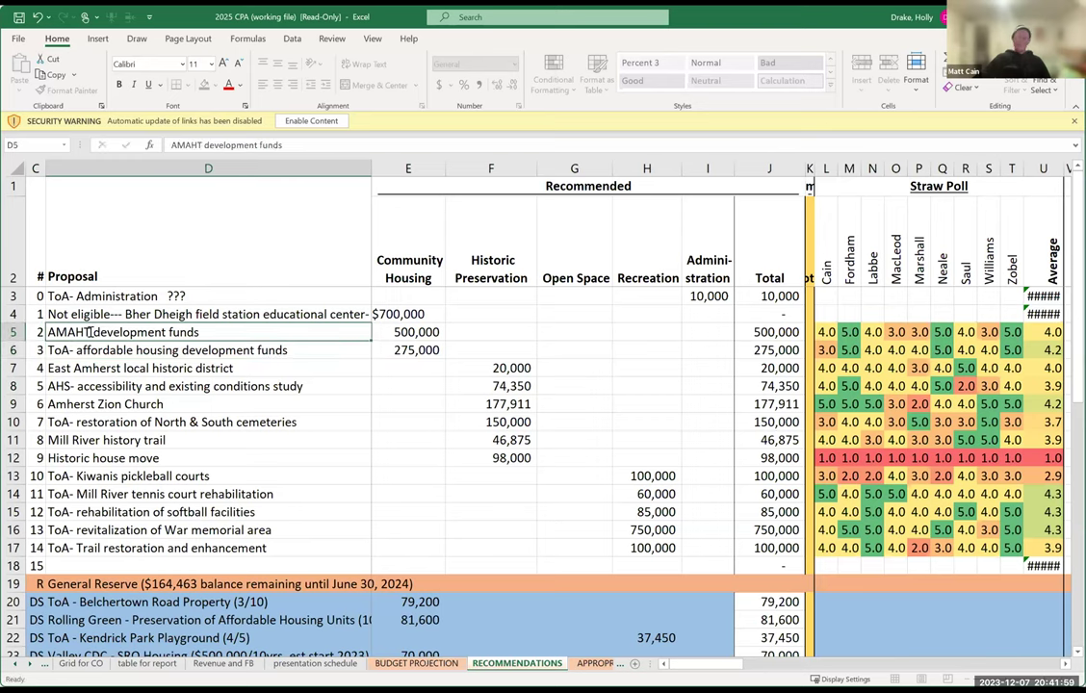
type("-")
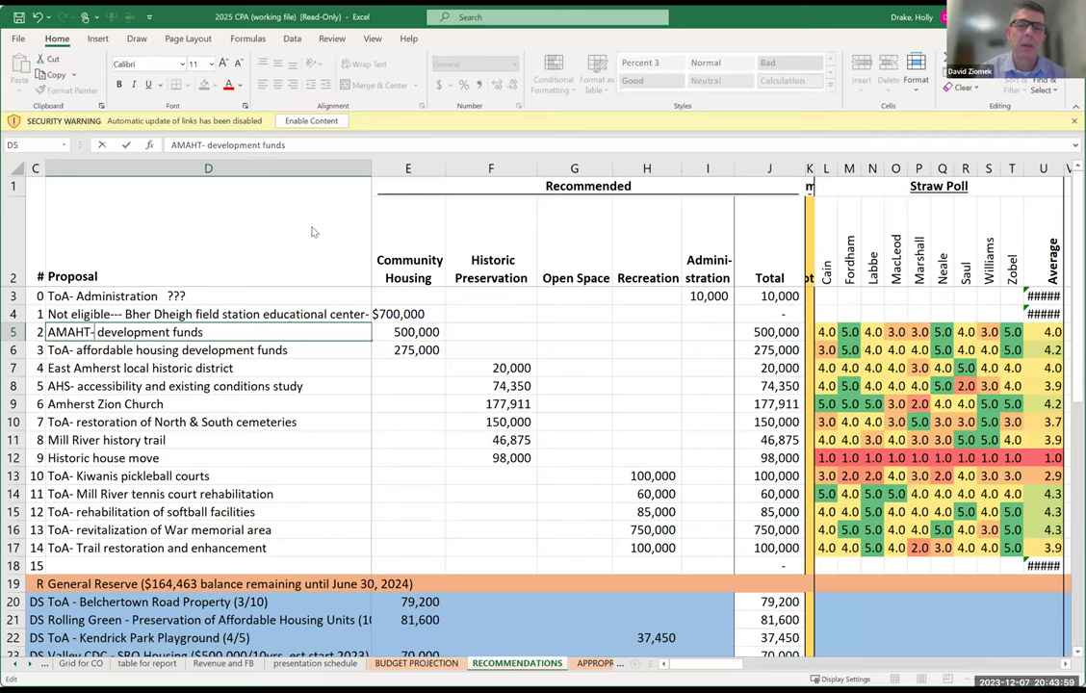
left_click(837, 24)
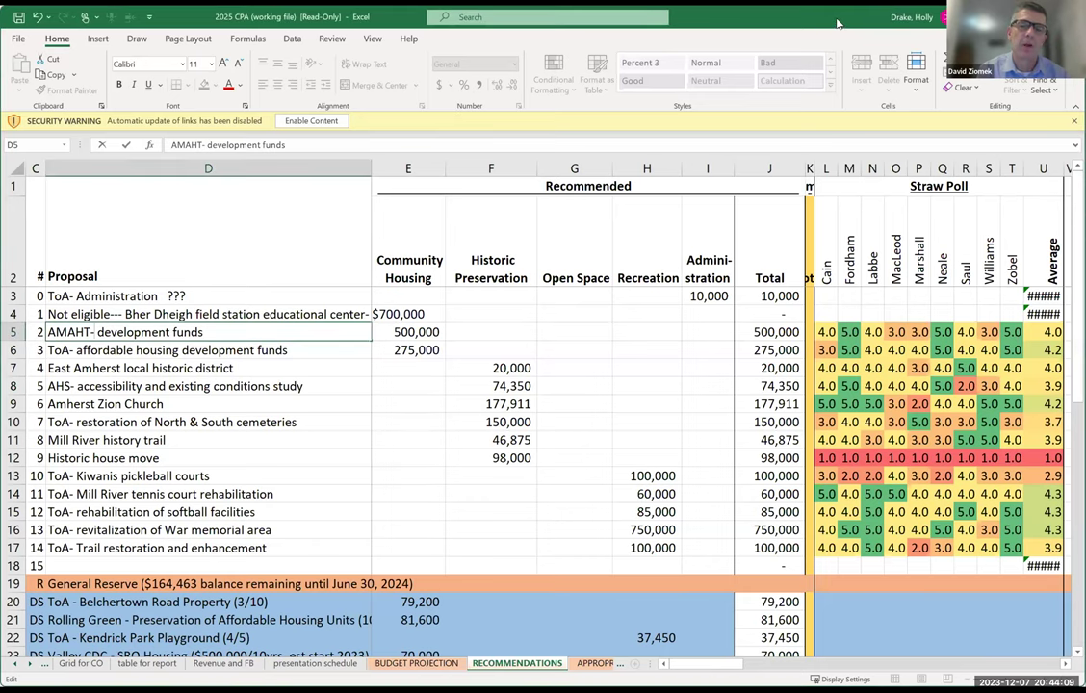
left_click(503, 229)
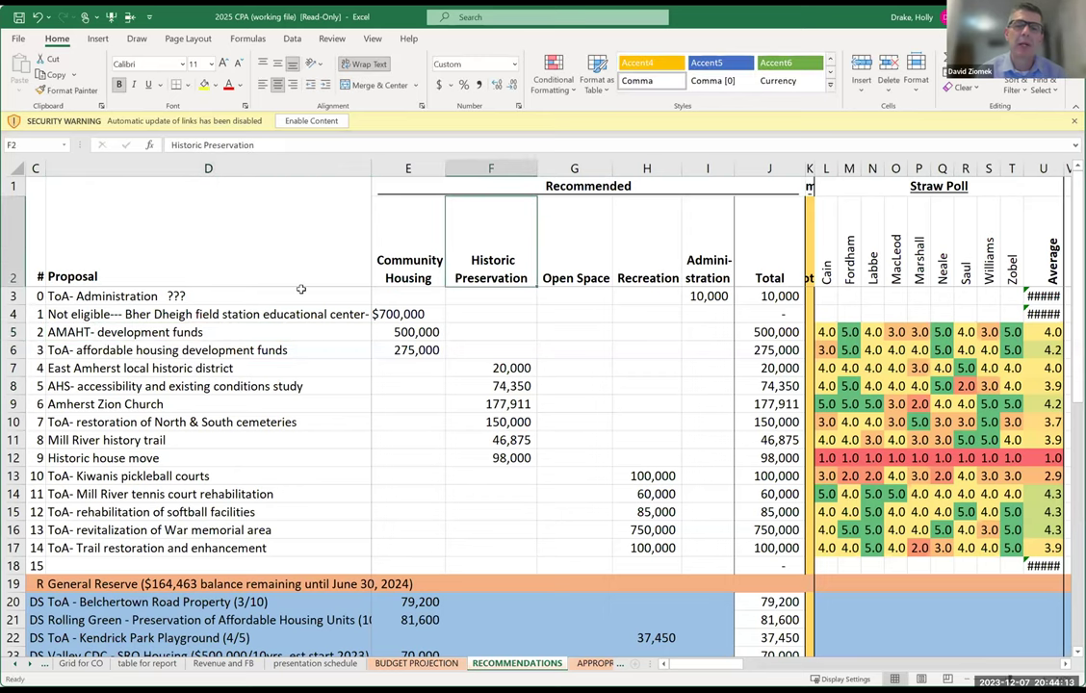
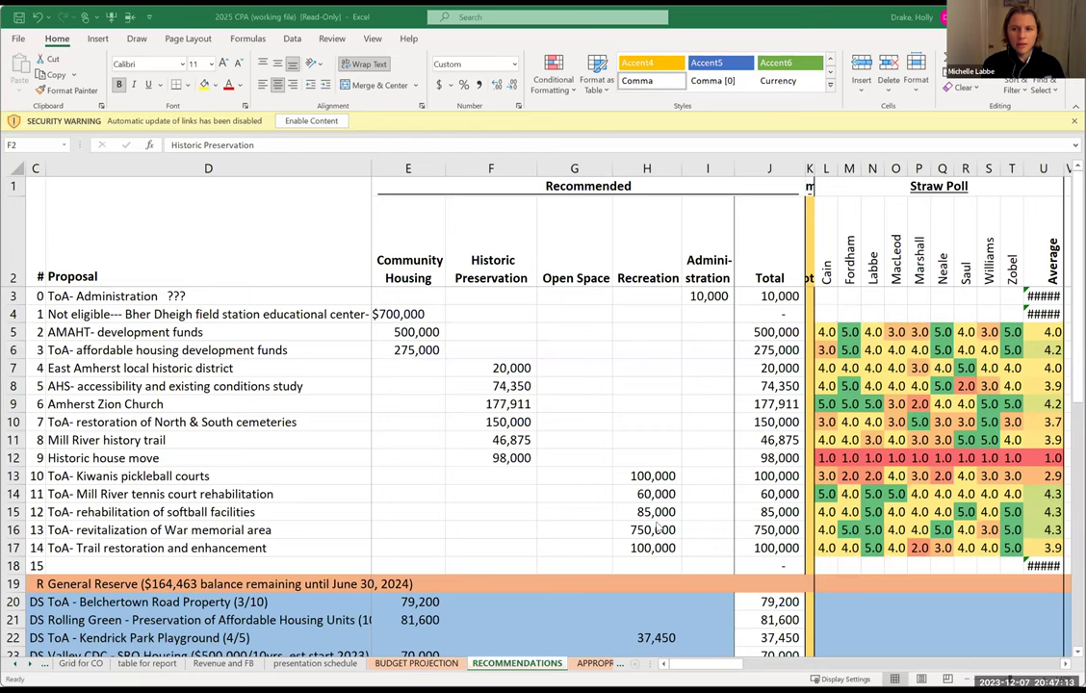
- Check the Recreation total in H27 against the FY2025 figures and 10% minimum on BUDGET PROJECTION, and return to RECOMMENDATIONS
scroll(560, 542, "down", 3)
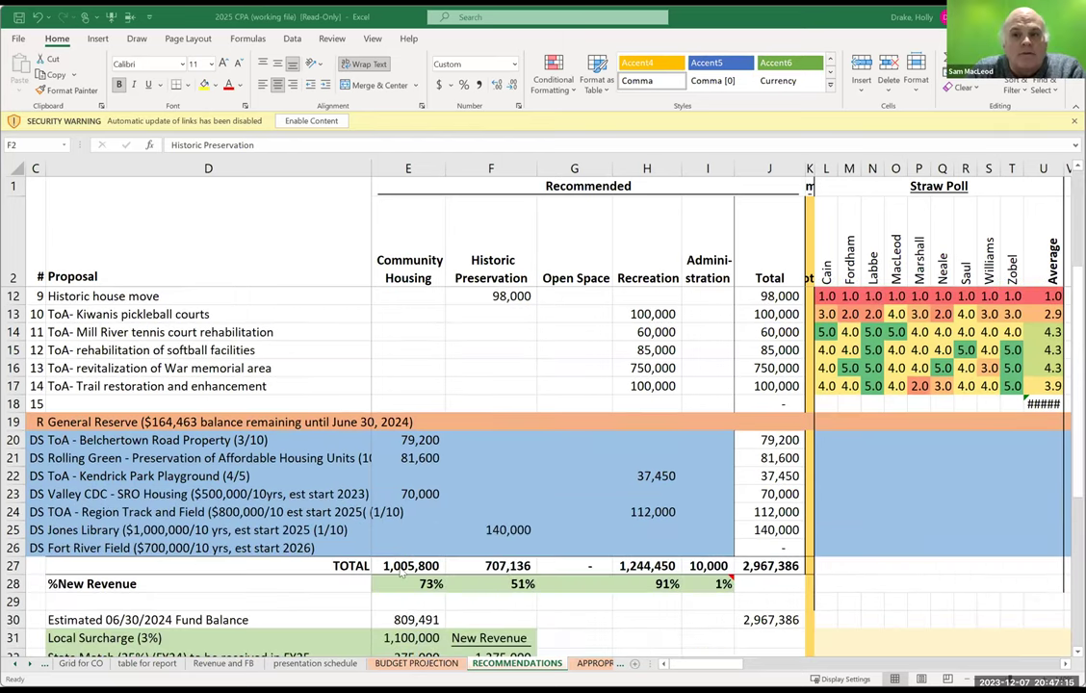
left_click(647, 566)
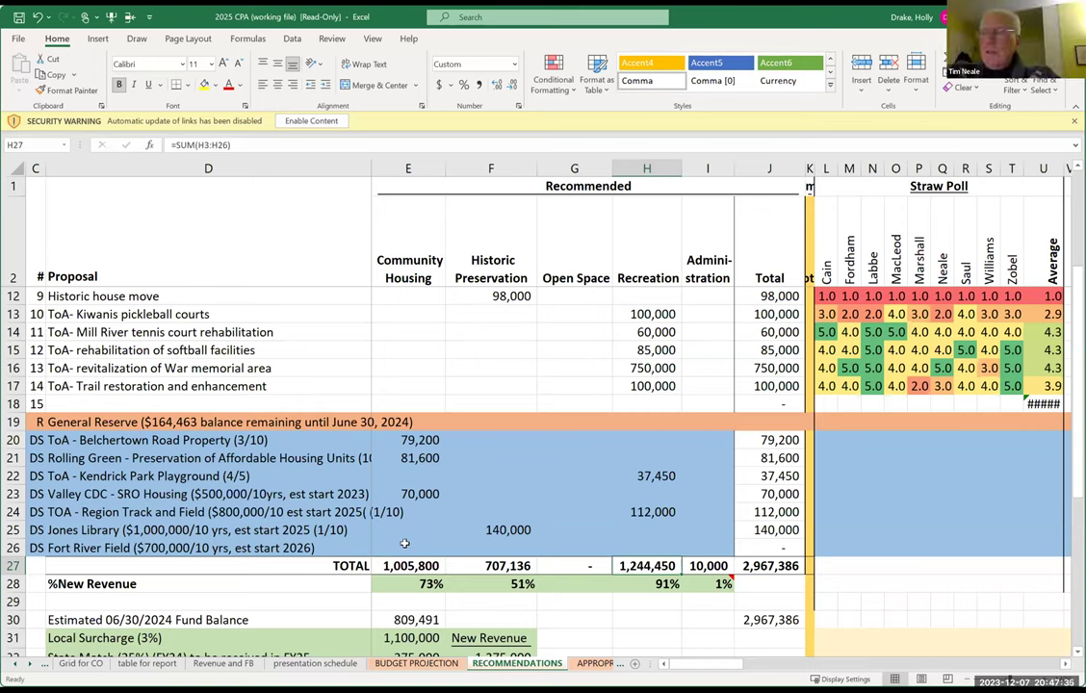
left_click(438, 664)
scroll(766, 451, "up", 6)
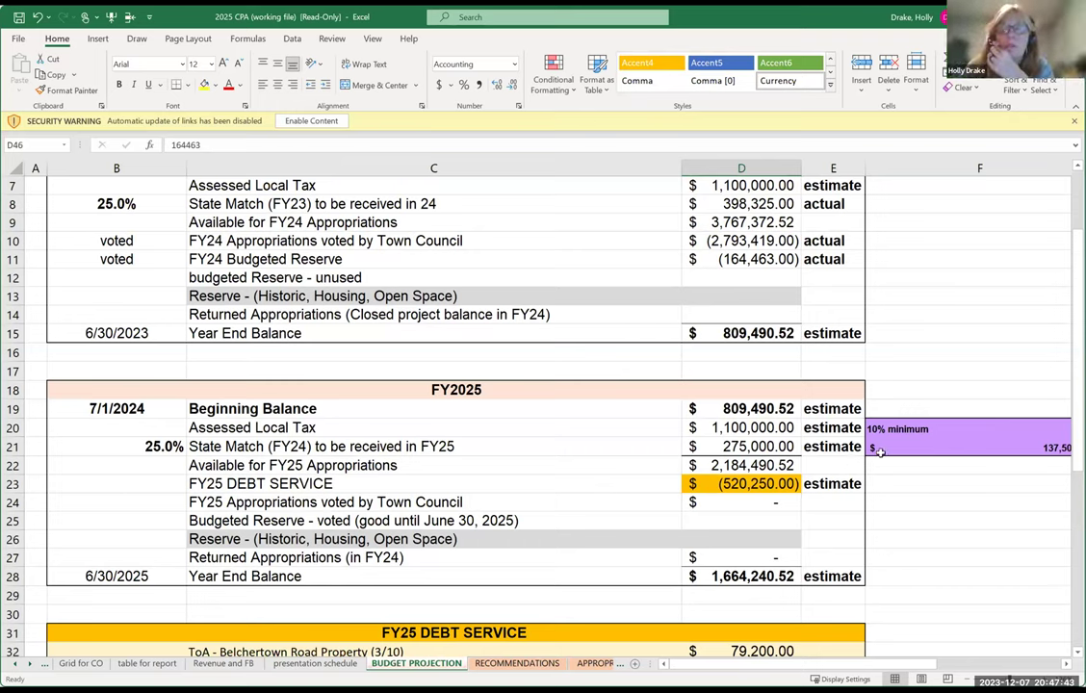
left_click(517, 664)
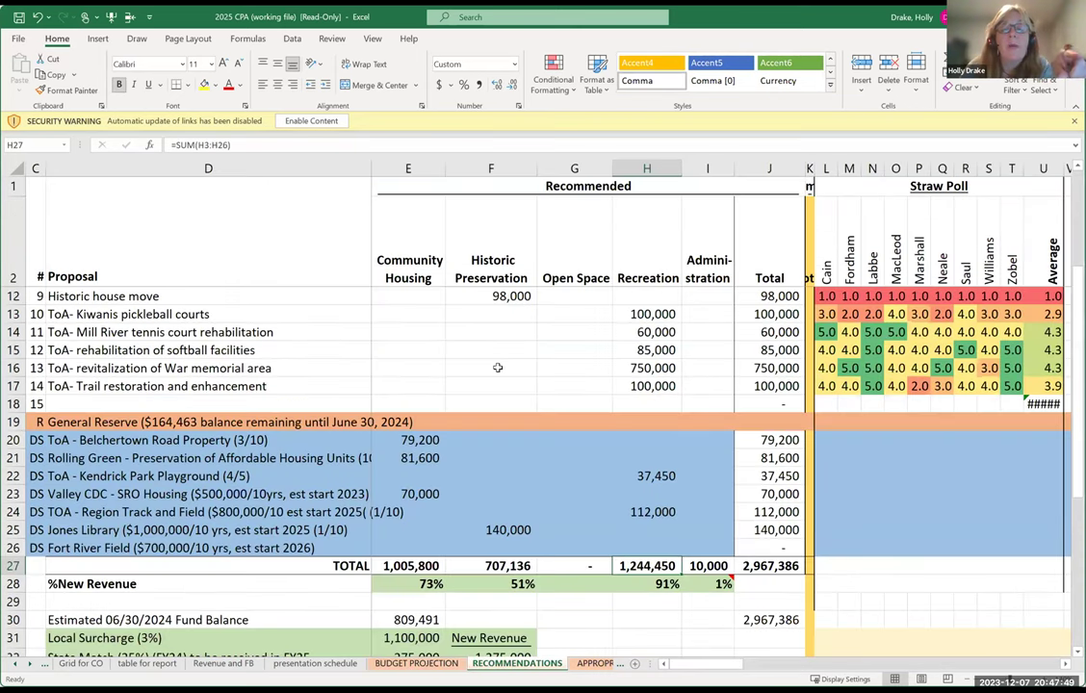
- Check the Community Housing, Historic Preservation and Recreation totals in row 27 against their proposals and shares of new revenue
left_click(408, 567)
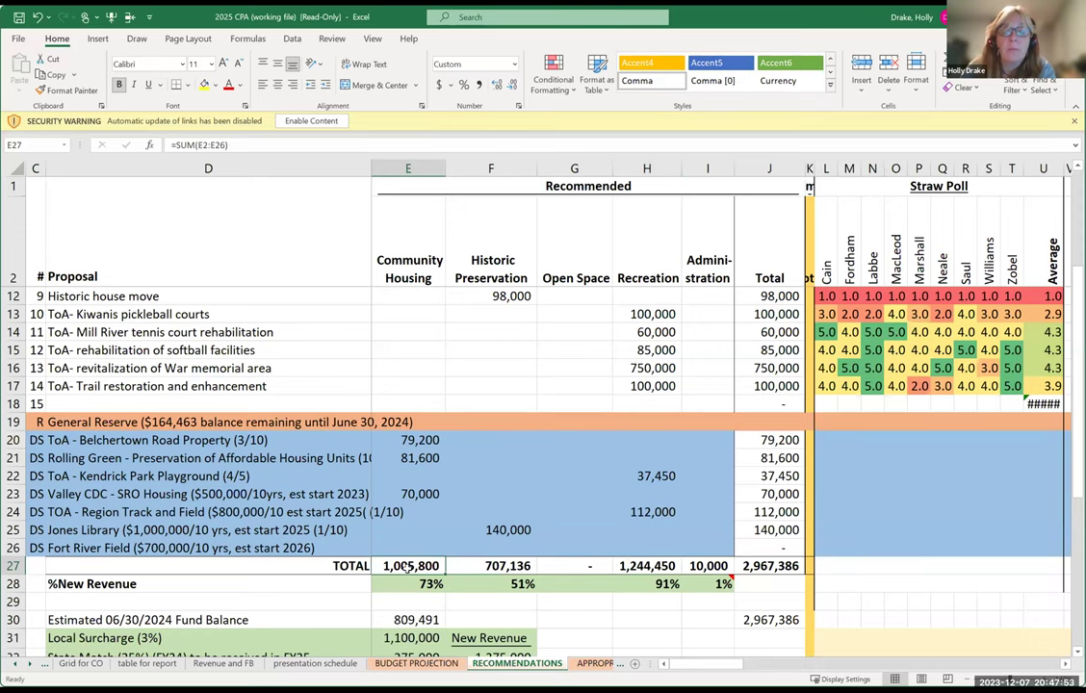
scroll(427, 472, "up", 3)
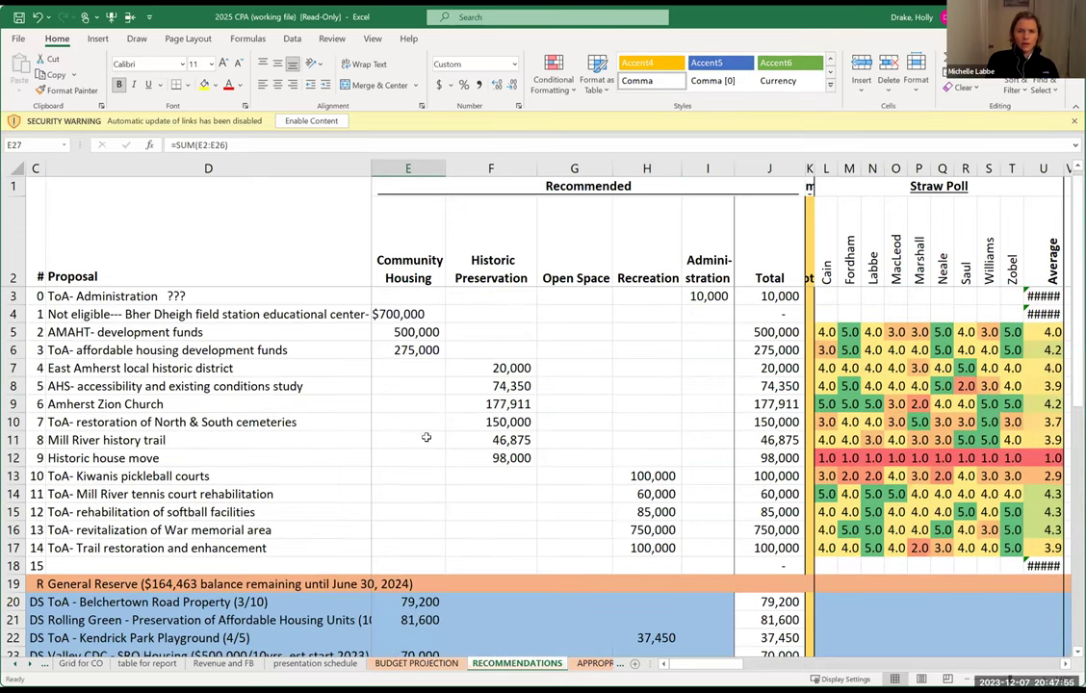
left_click(409, 314)
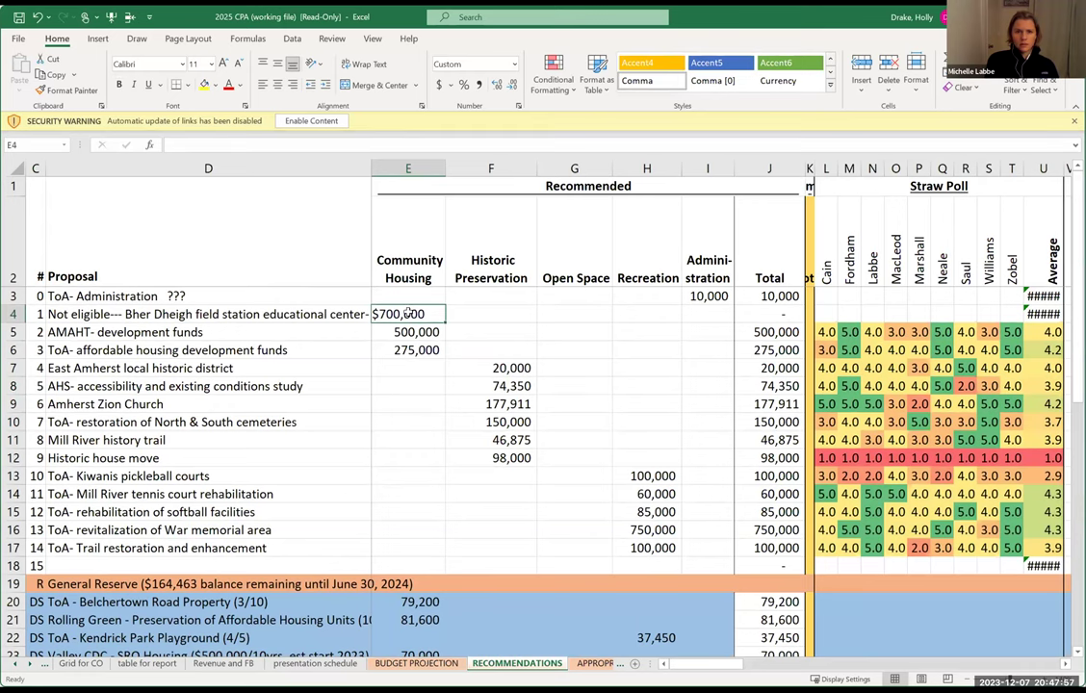
scroll(424, 337, "down", 6)
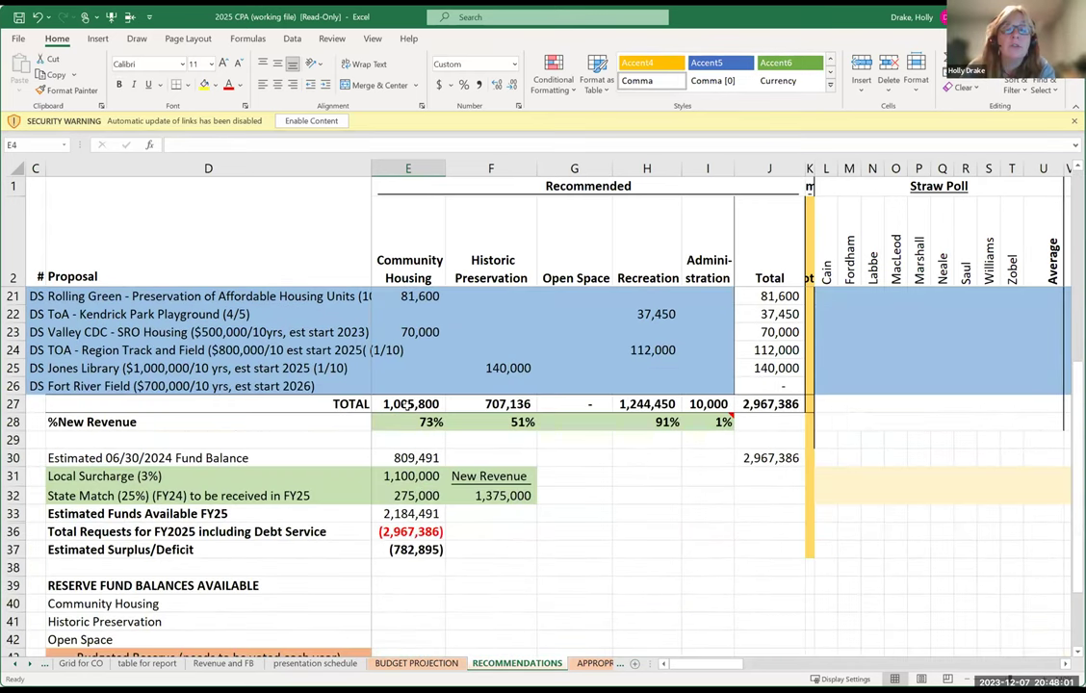
left_click(408, 403)
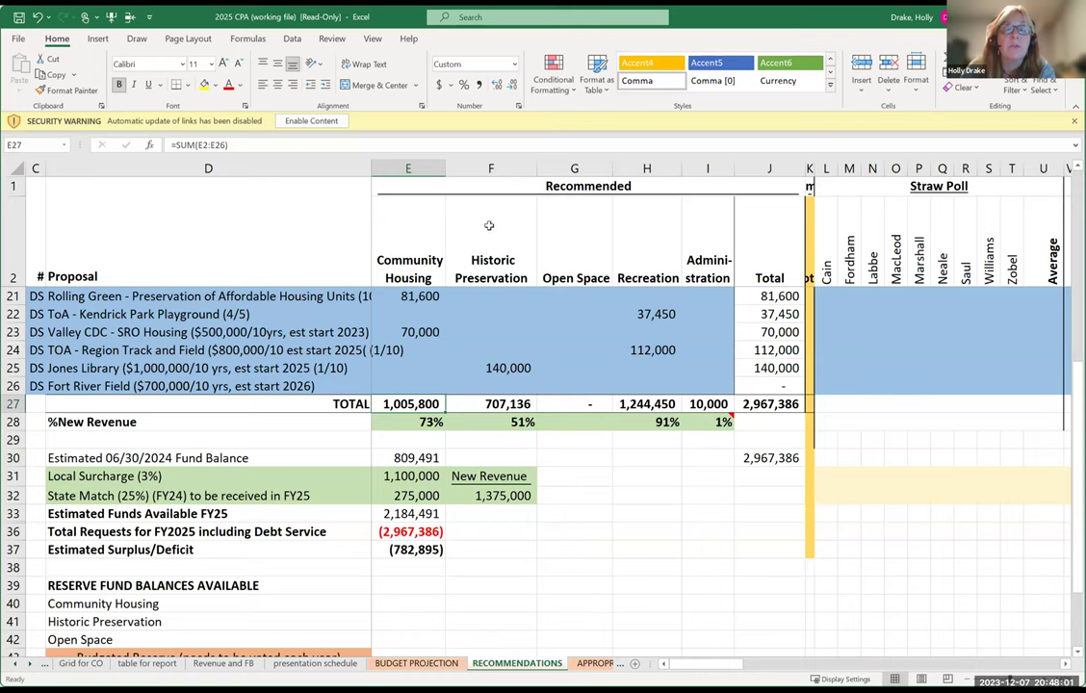
left_click(490, 409)
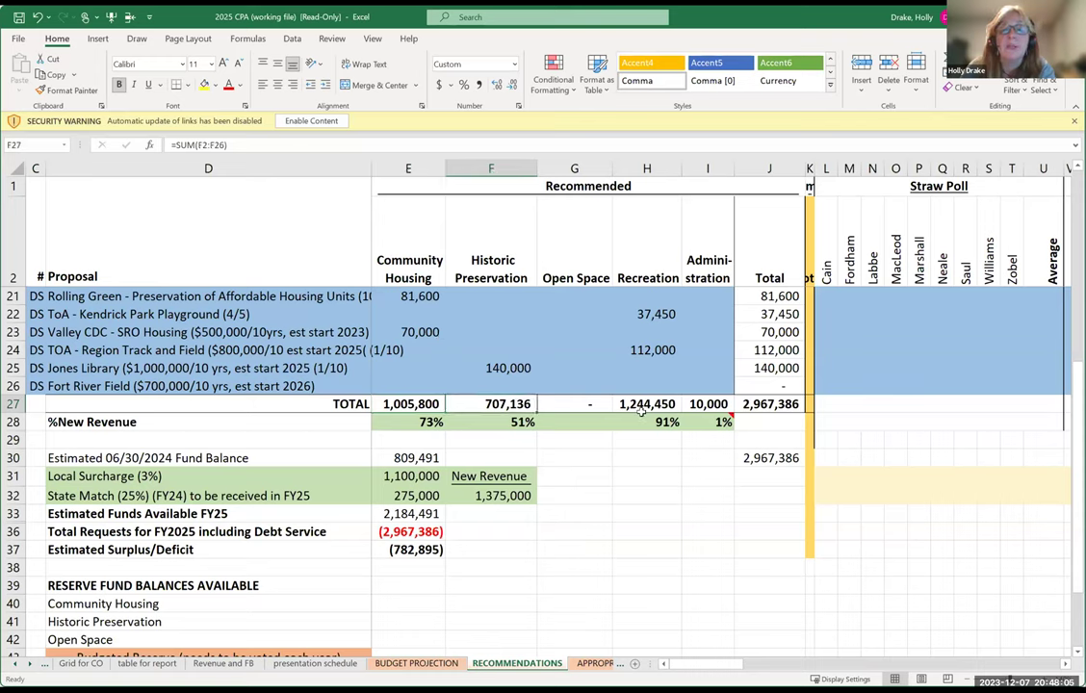
left_click(640, 407)
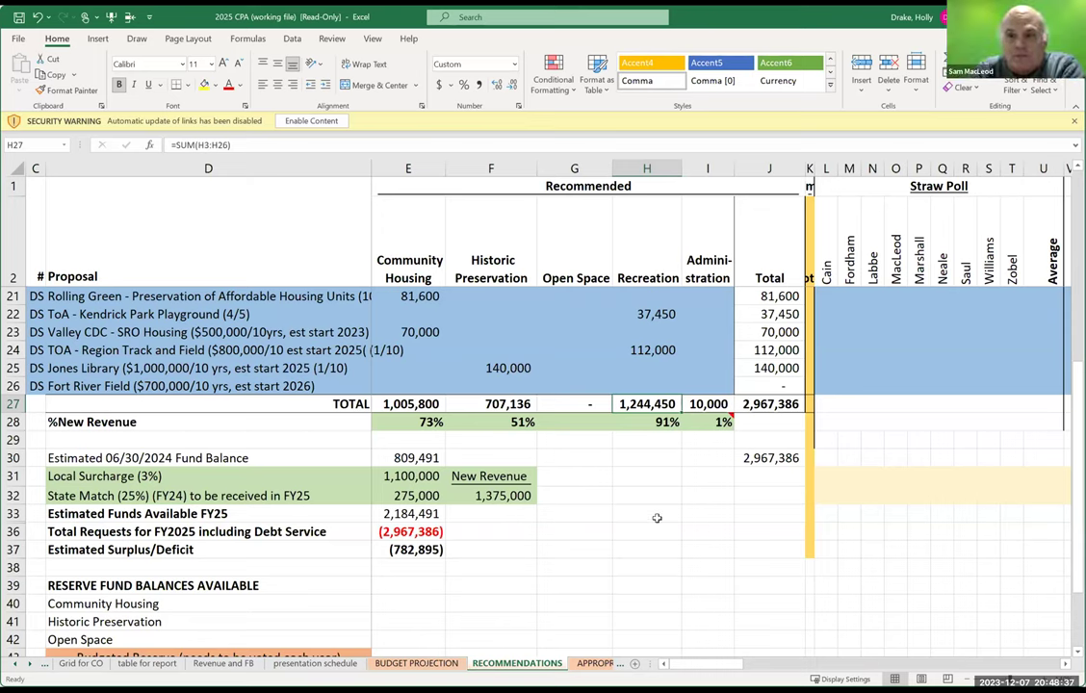
- Review the Recreation and Community Housing debt service amounts in rows 20 to 25, including the Recreation subtotal in H21:H25
scroll(657, 518, "up", 1)
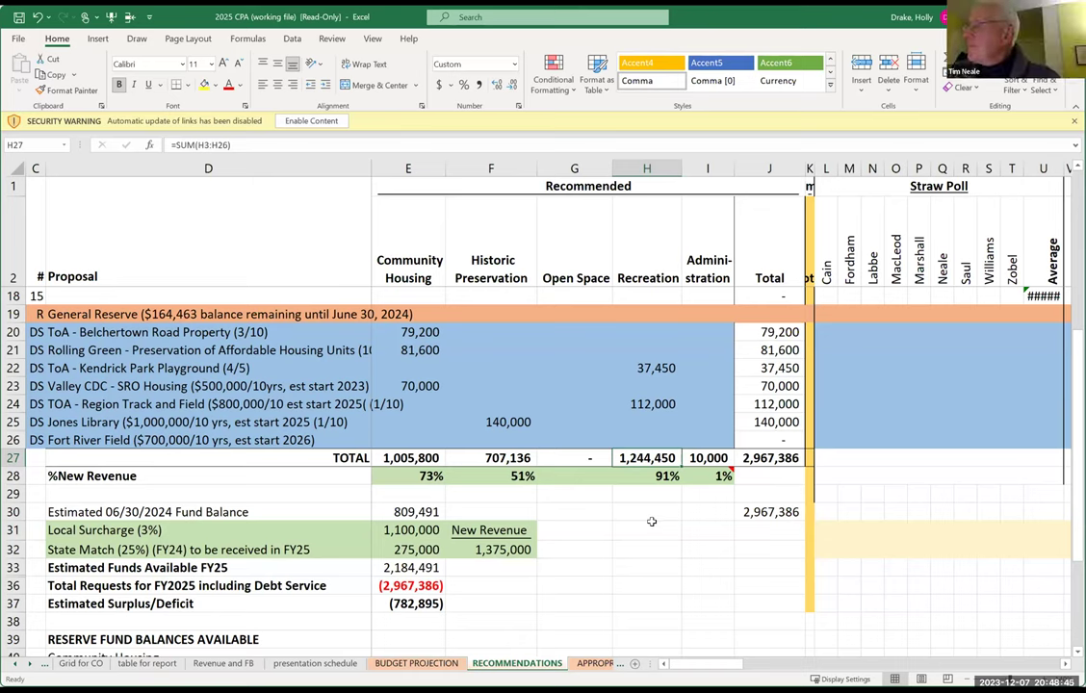
left_click_drag(642, 347, 638, 421)
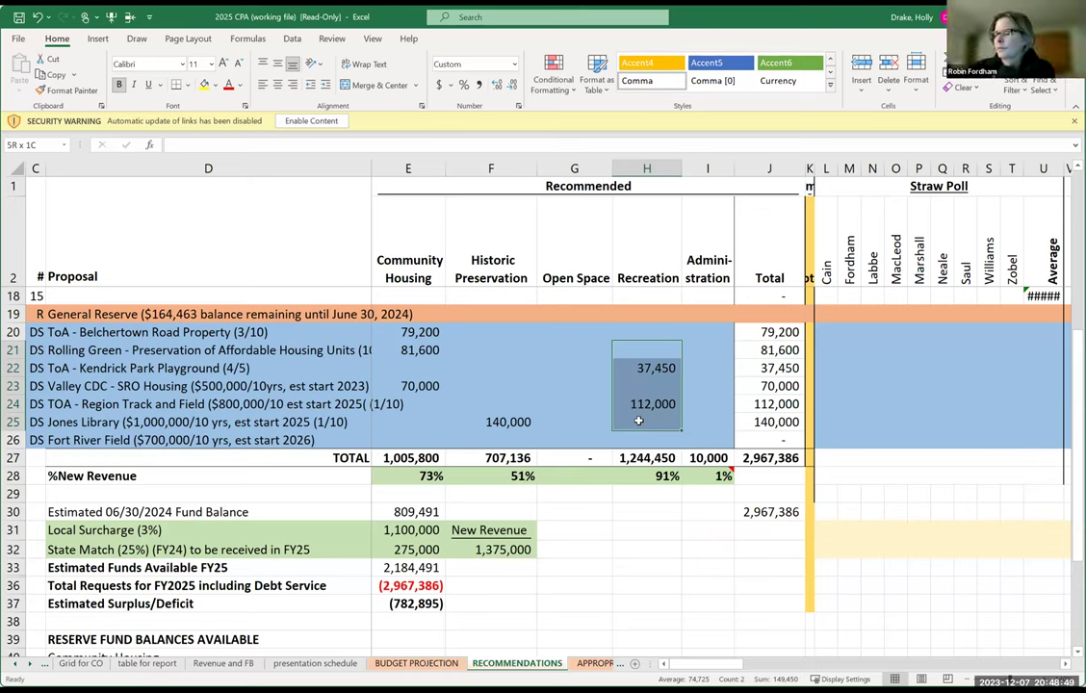
left_click(412, 336)
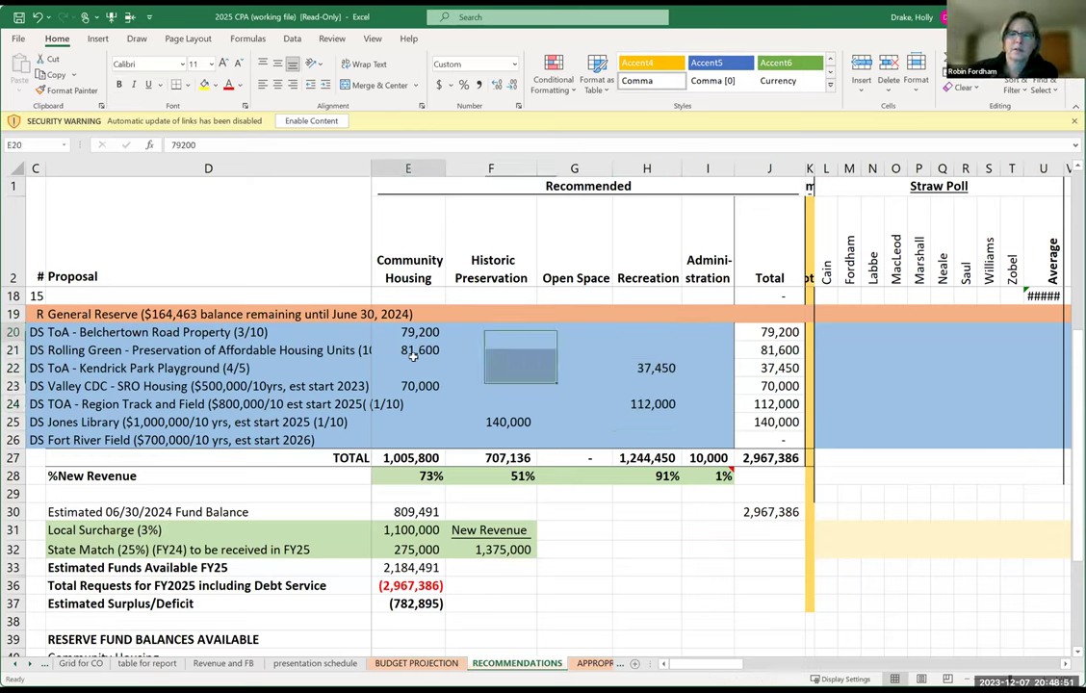
left_click(412, 352)
key("Right")
key("Right")
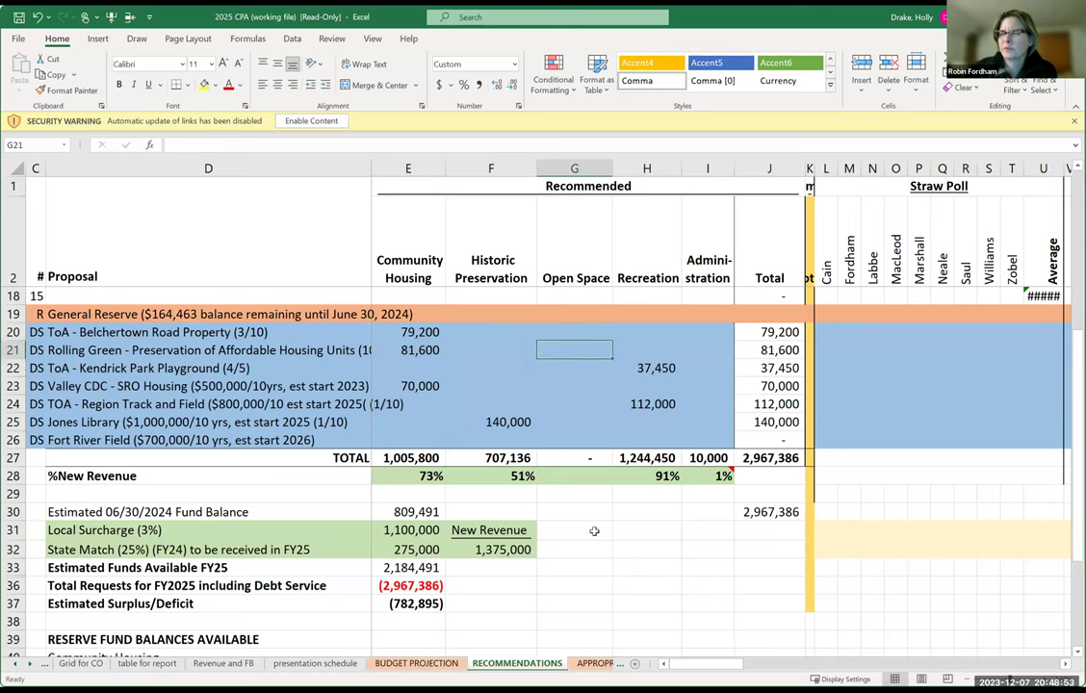
- Start saving the read-only 2025 CPA workbook as a copy and bring up the available save locations
scroll(594, 530, "up", 5)
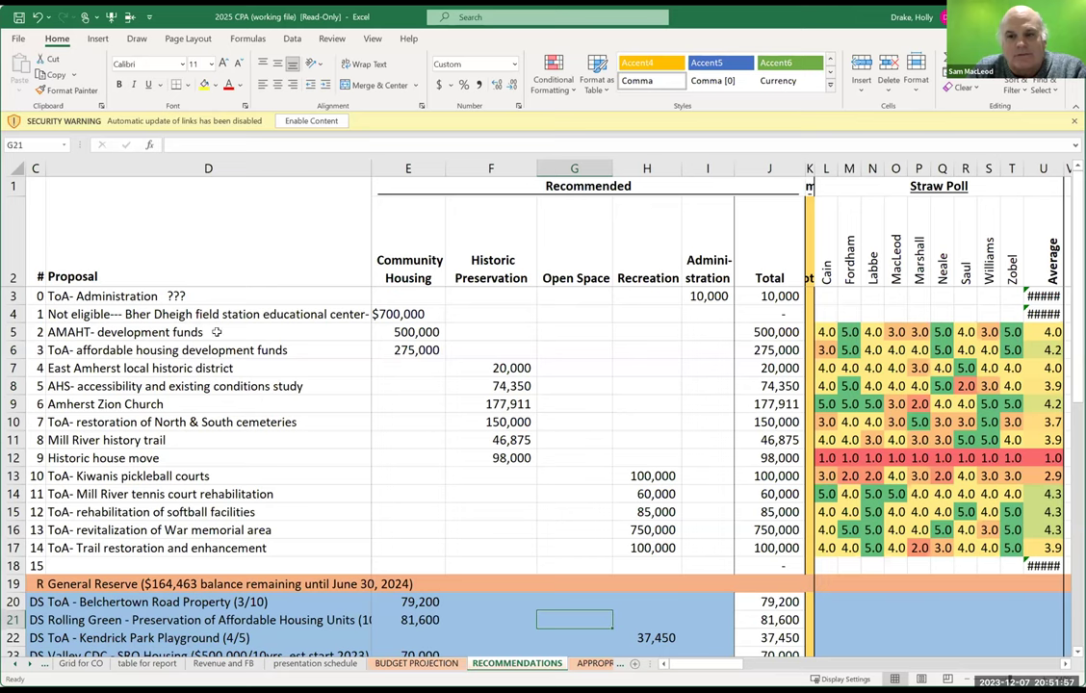
left_click(18, 40)
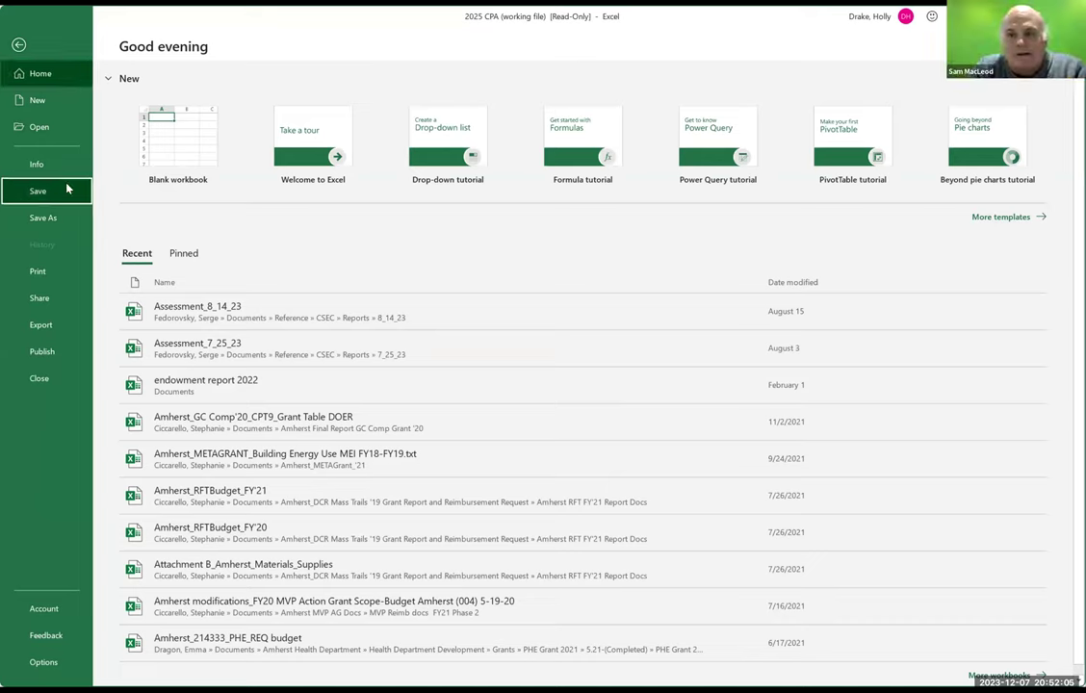
left_click(549, 395)
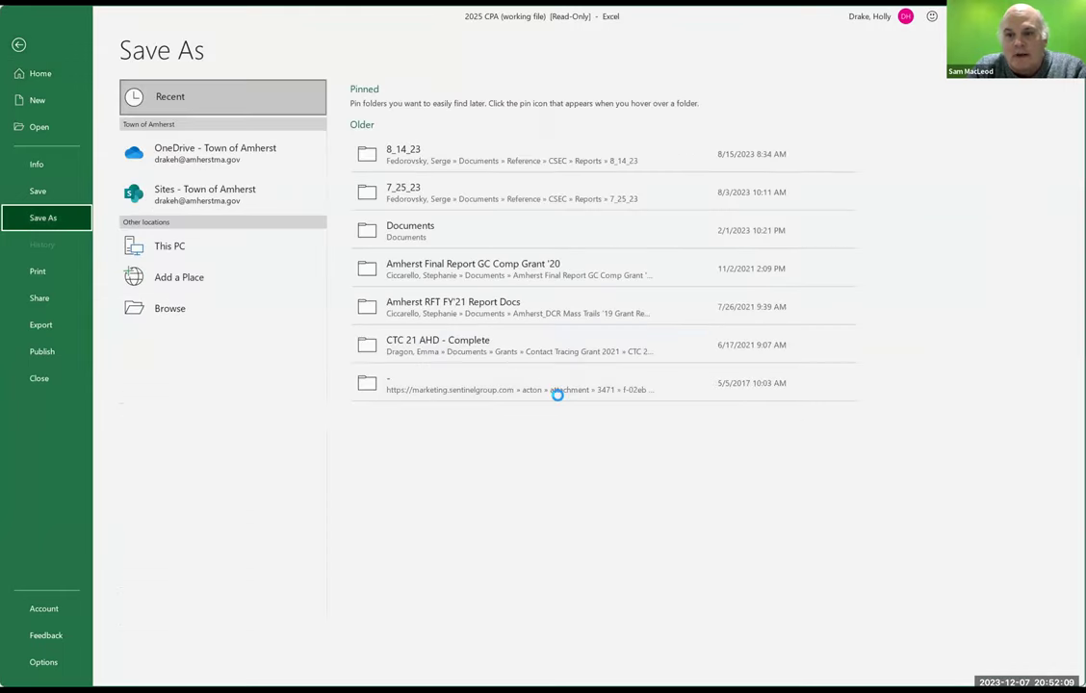